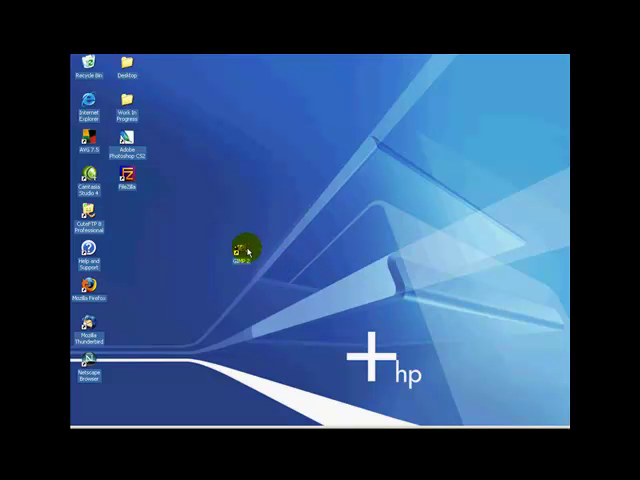
Launch GIMP 2 from the desktop and show the previous Tip of the Day about circle selections.
{"action": "double_click", "coordinate": [240, 253]}
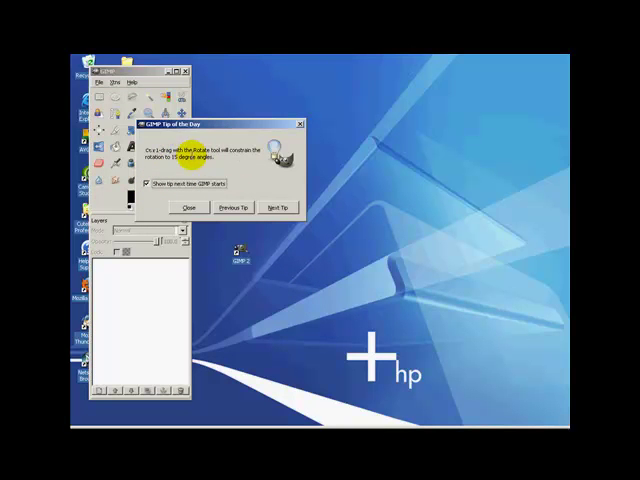
{"action": "left_click_drag", "start_coordinate": [224, 125], "coordinate": [308, 111]}
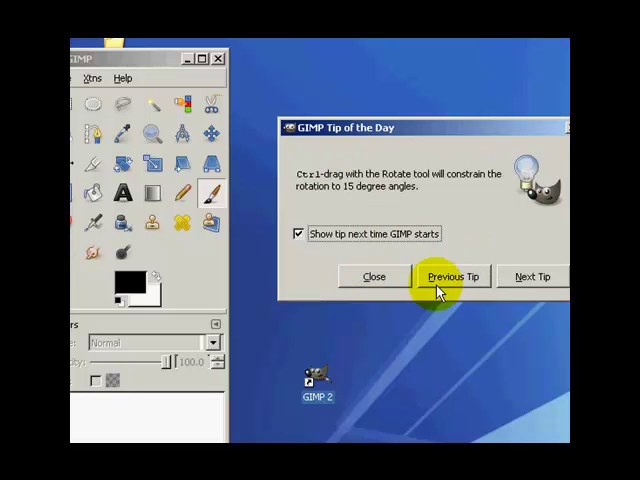
{"action": "left_click", "coordinate": [538, 278]}
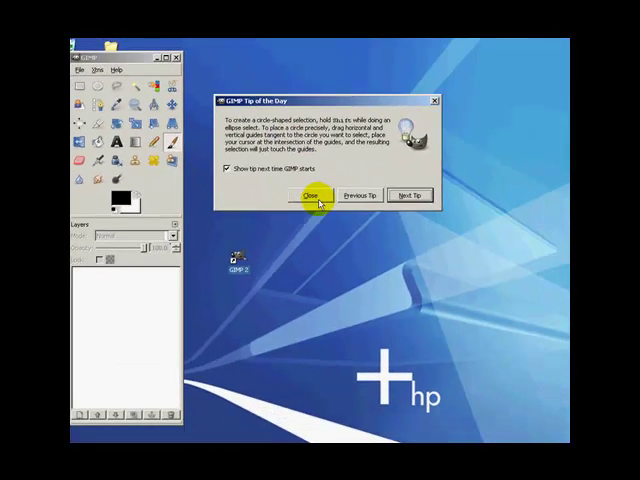
Close the Tip of the Day, glance at the Help menu, and activate the Text tool with its settings window moved aside.
{"action": "left_click", "coordinate": [317, 199]}
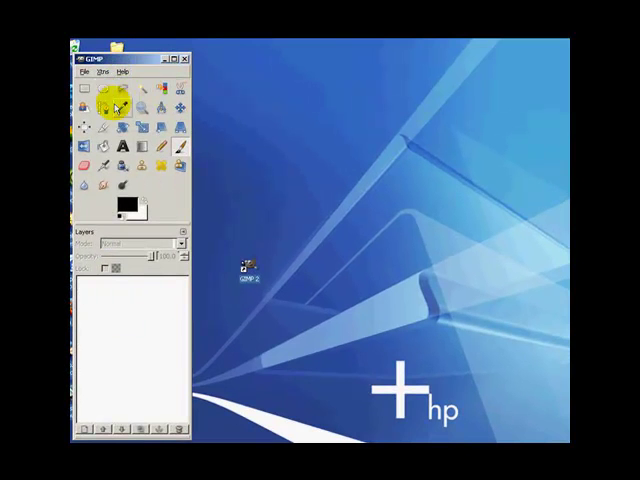
{"action": "left_click", "coordinate": [85, 72]}
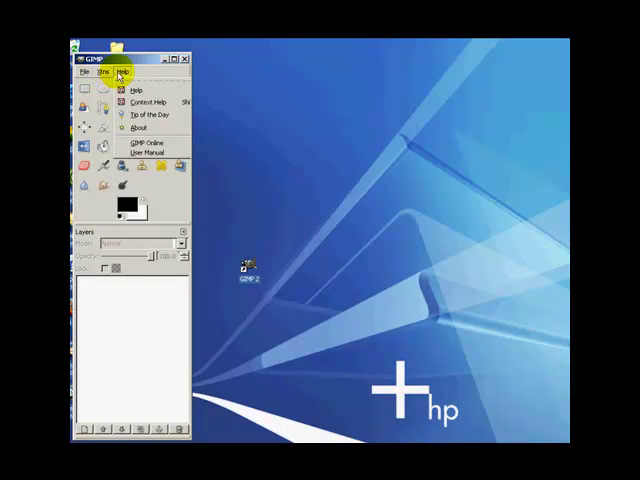
{"action": "left_click", "coordinate": [166, 191]}
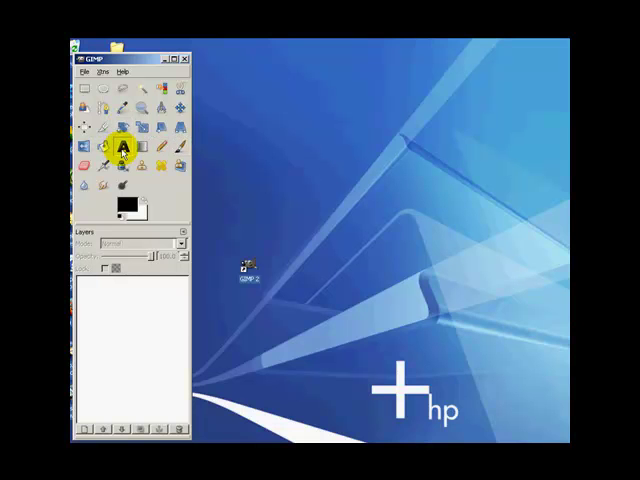
{"action": "double_click", "coordinate": [122, 149]}
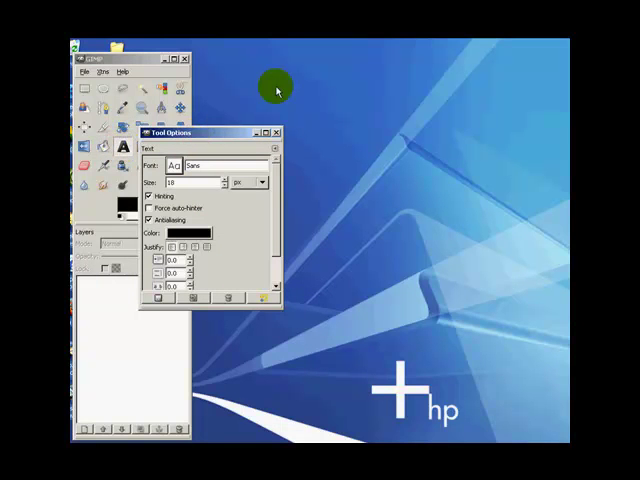
{"action": "left_click_drag", "start_coordinate": [197, 138], "coordinate": [277, 91]}
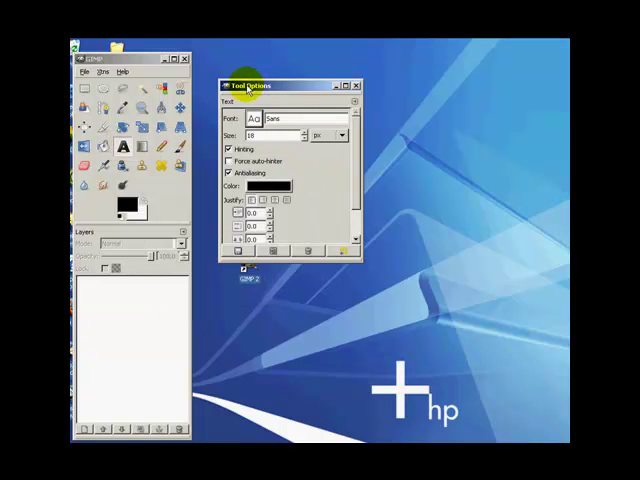
Close the floating text settings and add Tool Options as a tab beside the Layers panel.
{"action": "left_click", "coordinate": [357, 87]}
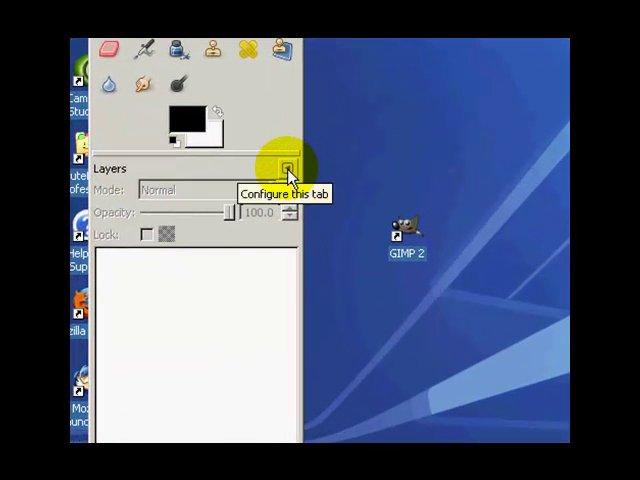
{"action": "left_click", "coordinate": [288, 172]}
{"action": "mouse_move", "coordinate": [175, 241]}
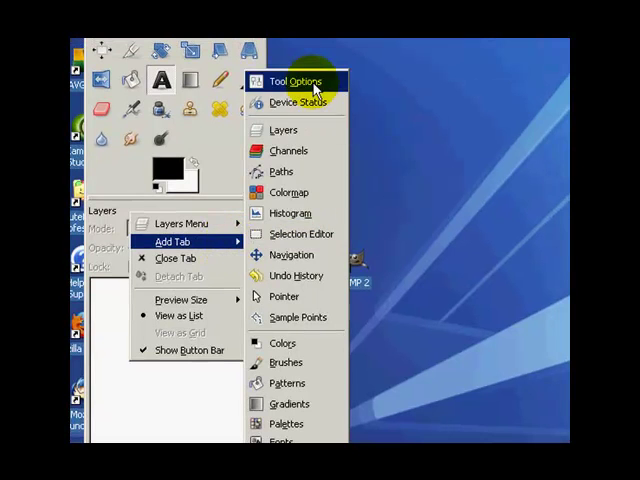
{"action": "left_click", "coordinate": [313, 87]}
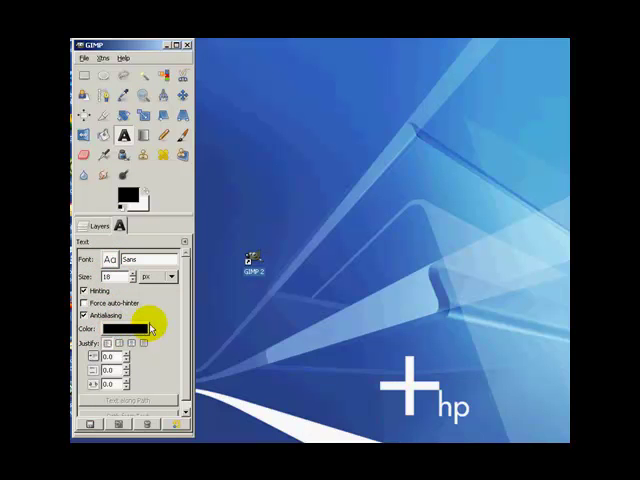
Try the Airbrush, switch to Rectangle Select, and bring the Layers tab back to the front.
{"action": "left_click", "coordinate": [107, 156]}
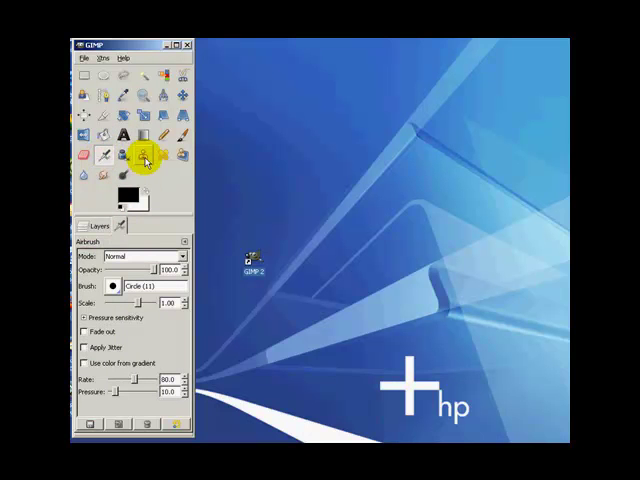
{"action": "left_click", "coordinate": [85, 77]}
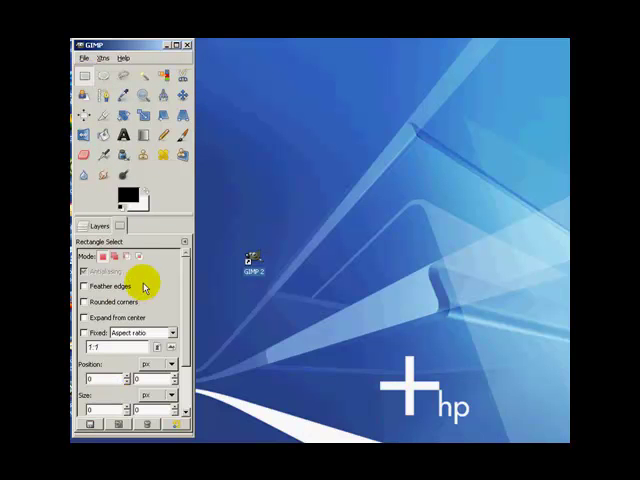
{"action": "left_click", "coordinate": [96, 227]}
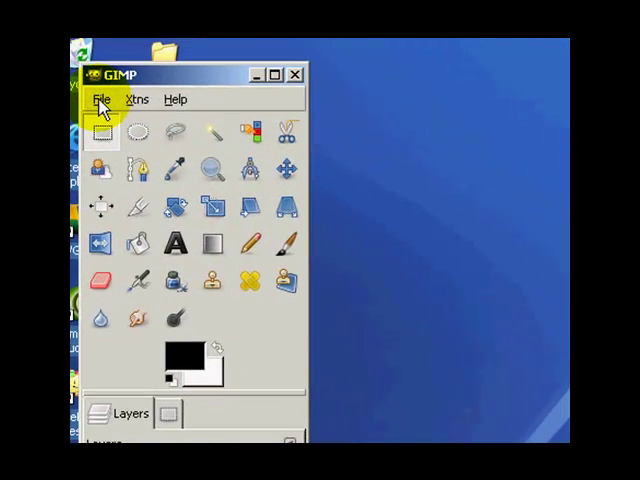
Start a new image from the File menu and review the preset templates without choosing one.
{"action": "left_click", "coordinate": [101, 104]}
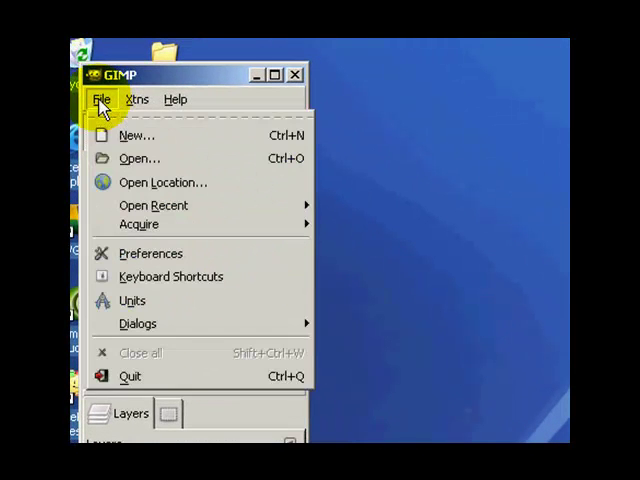
{"action": "left_click", "coordinate": [140, 143]}
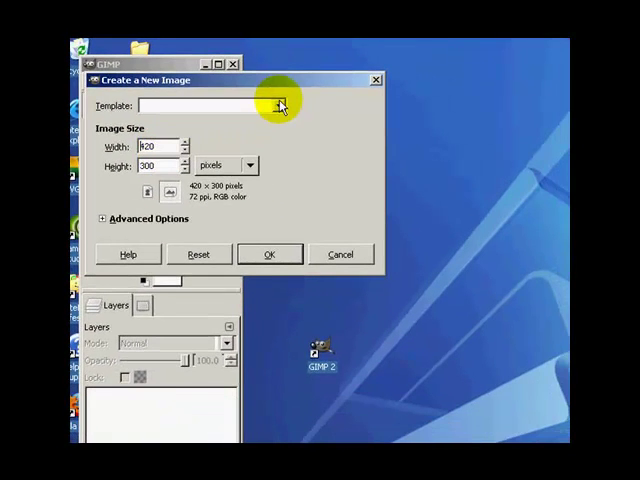
{"action": "left_click", "coordinate": [280, 106]}
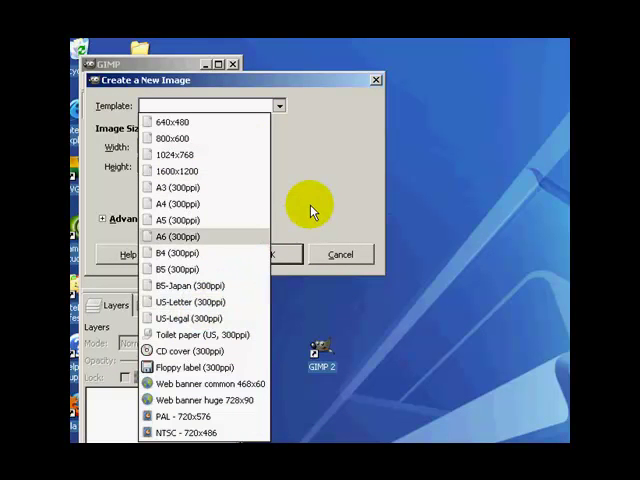
{"action": "left_click", "coordinate": [285, 235]}
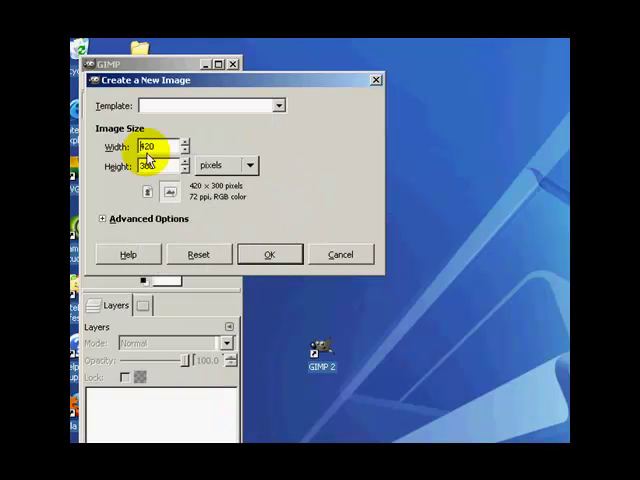
Select the 420 width value and keep the image size units in pixels.
{"action": "left_click", "coordinate": [155, 146]}
{"action": "double_click", "coordinate": [143, 146]}
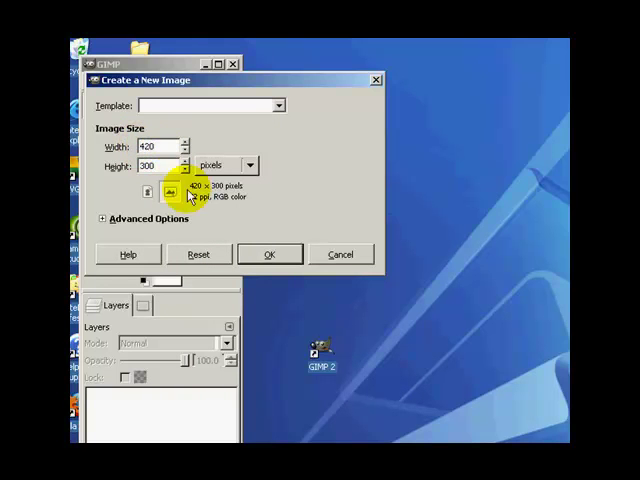
{"action": "left_click", "coordinate": [251, 170]}
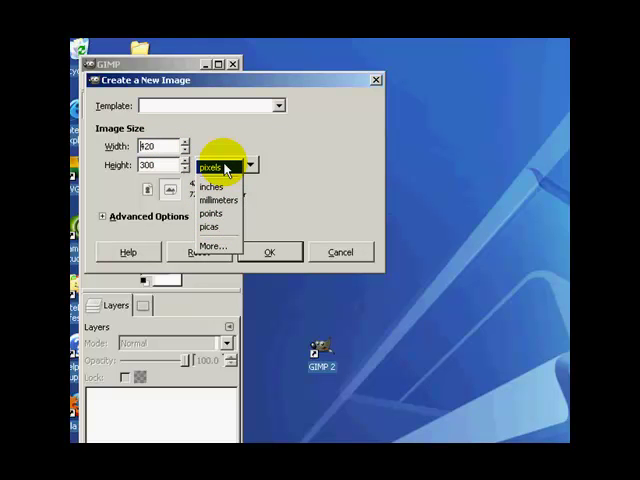
{"action": "left_click", "coordinate": [226, 170]}
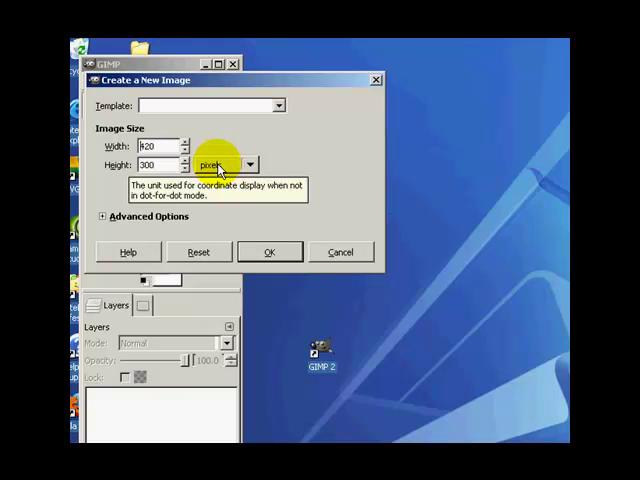
In the advanced options, keep the new image in RGB colour with a white background fill.
{"action": "left_click", "coordinate": [104, 217]}
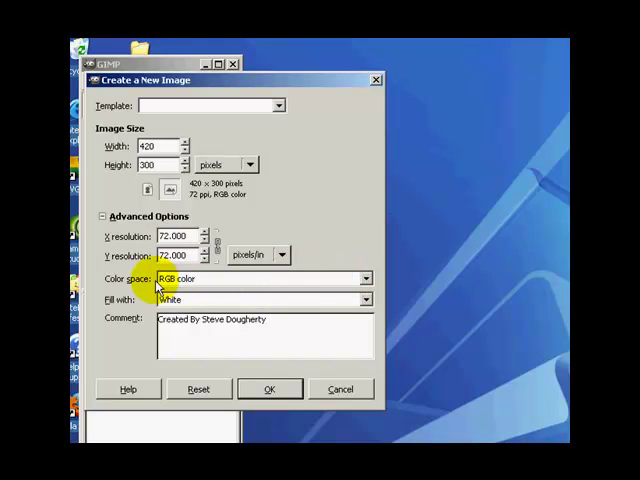
{"action": "left_click", "coordinate": [365, 280]}
{"action": "left_click", "coordinate": [324, 312]}
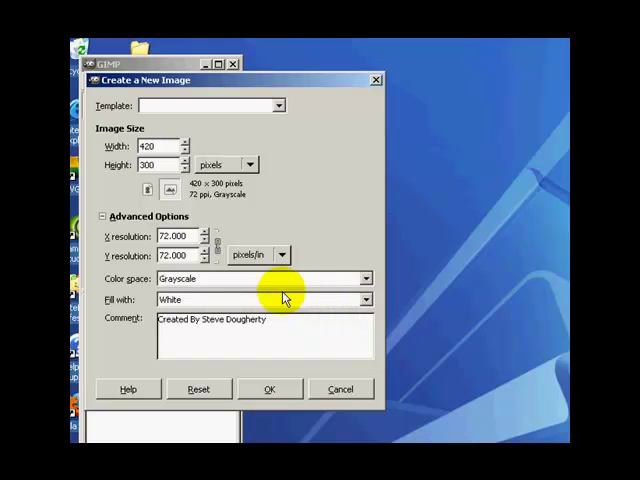
{"action": "left_click", "coordinate": [368, 280]}
{"action": "left_click", "coordinate": [345, 293]}
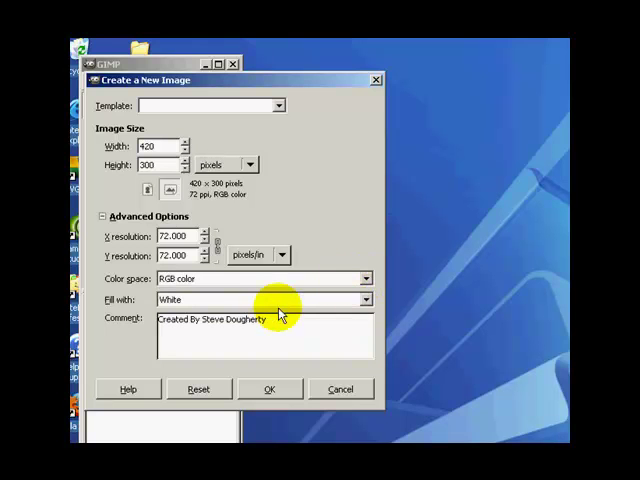
{"action": "left_click", "coordinate": [366, 300]}
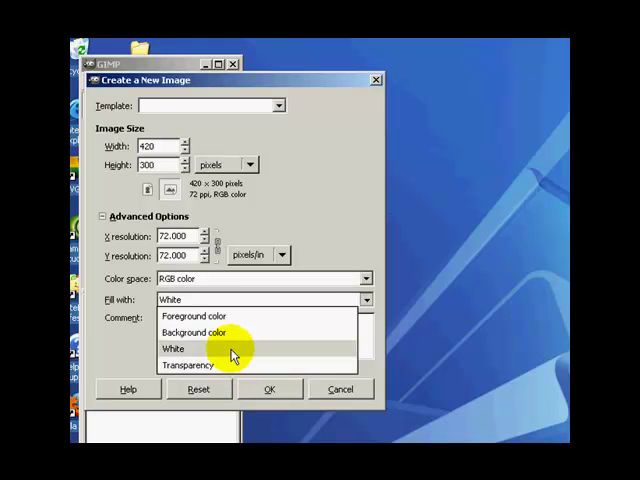
{"action": "left_click", "coordinate": [232, 349]}
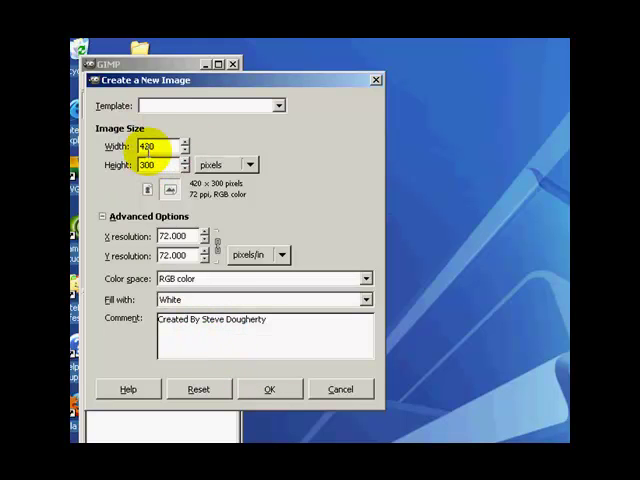
Select the width value so it can be replaced with 300.
{"action": "left_click_drag", "start_coordinate": [150, 146], "coordinate": [116, 148]}
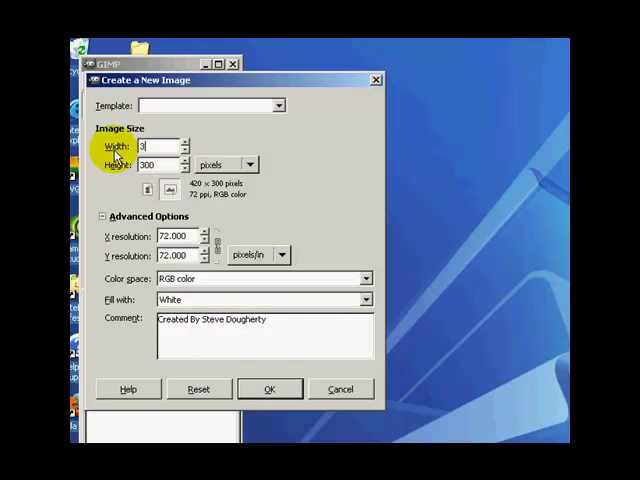
Create the 300×300 image, enlarge its window, and pick the Paintbrush with the Pepper brush.
{"action": "left_click", "coordinate": [270, 392]}
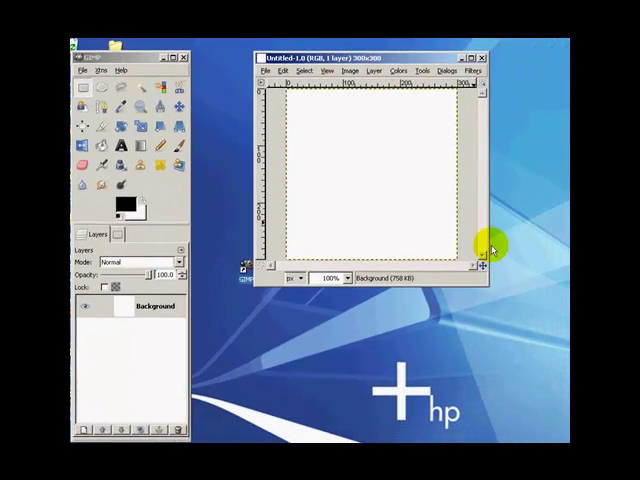
{"action": "left_click_drag", "start_coordinate": [486, 284], "coordinate": [558, 310]}
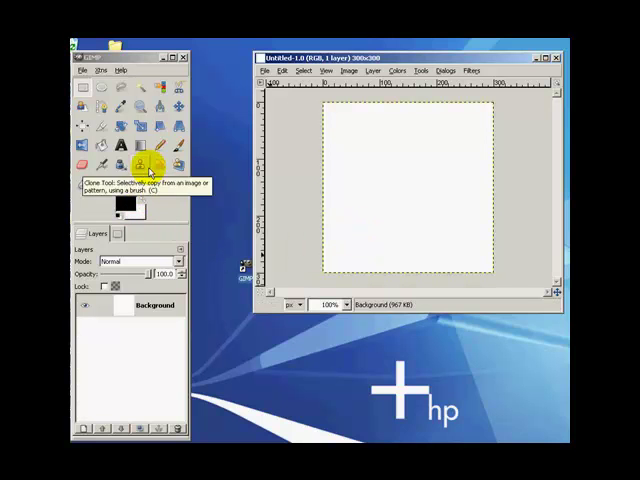
{"action": "left_click", "coordinate": [180, 148]}
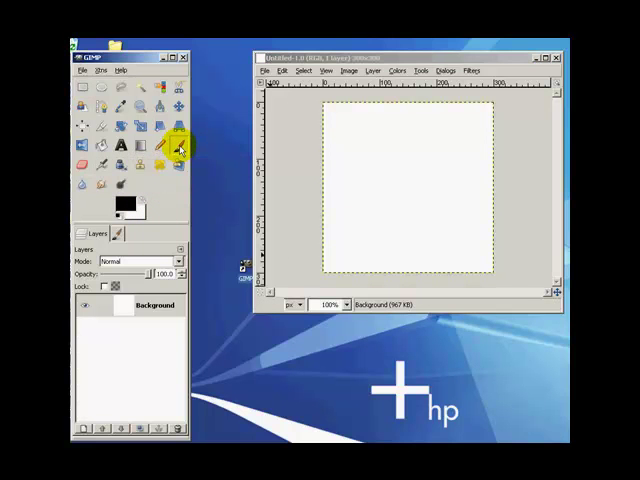
{"action": "left_click", "coordinate": [120, 234]}
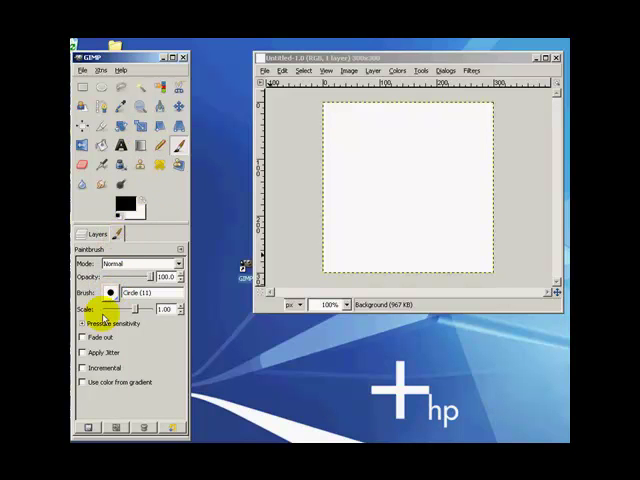
{"action": "left_click", "coordinate": [110, 293]}
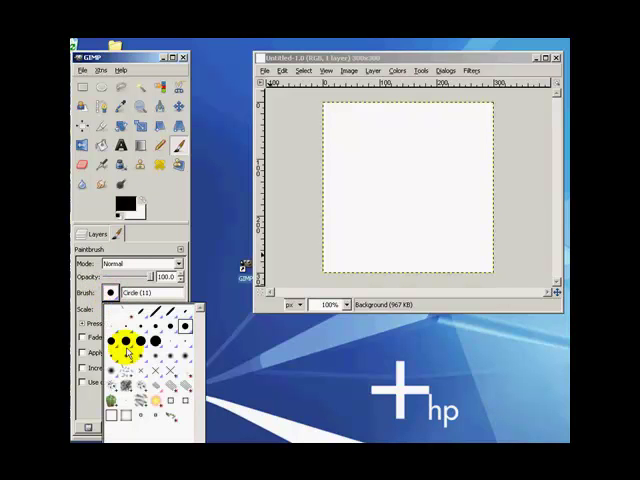
{"action": "left_click", "coordinate": [112, 402]}
Paint a loop of green pepper stamps across the white canvas.
{"action": "left_click", "coordinate": [370, 190]}
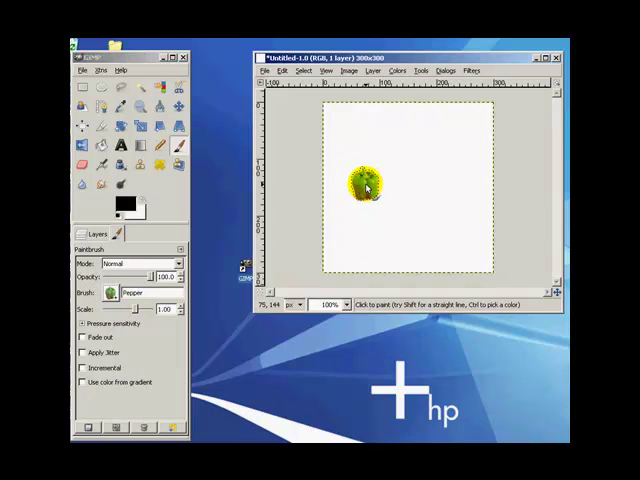
{"action": "mouse_move", "coordinate": [368, 186]}
{"action": "left_mouse_down"}
{"action": "mouse_move", "coordinate": [350, 242]}
{"action": "mouse_move", "coordinate": [408, 190]}
{"action": "mouse_move", "coordinate": [405, 227]}
{"action": "mouse_move", "coordinate": [430, 227]}
{"action": "mouse_move", "coordinate": [370, 200]}
{"action": "mouse_move", "coordinate": [378, 178]}
{"action": "left_mouse_up"}
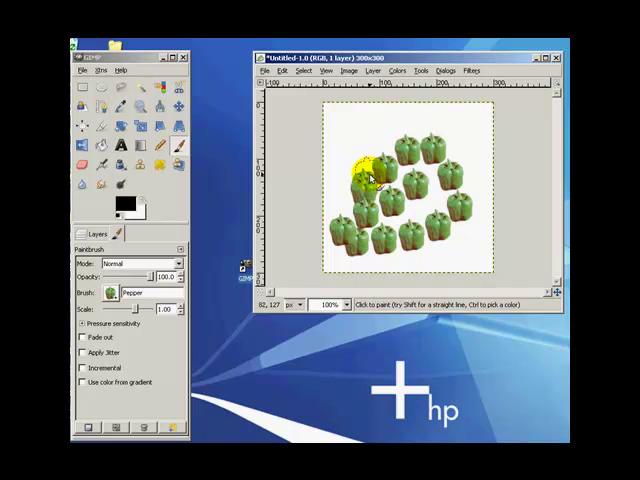
{"action": "left_click_drag", "start_coordinate": [370, 178], "coordinate": [354, 152]}
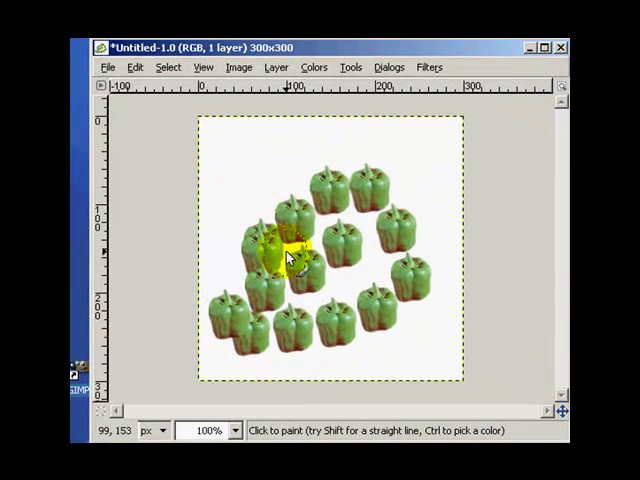
{"action": "mouse_move", "coordinate": [288, 258]}
{"action": "left_mouse_down"}
{"action": "mouse_move", "coordinate": [277, 243]}
{"action": "mouse_move", "coordinate": [291, 271]}
{"action": "mouse_move", "coordinate": [320, 285]}
{"action": "left_mouse_up"}
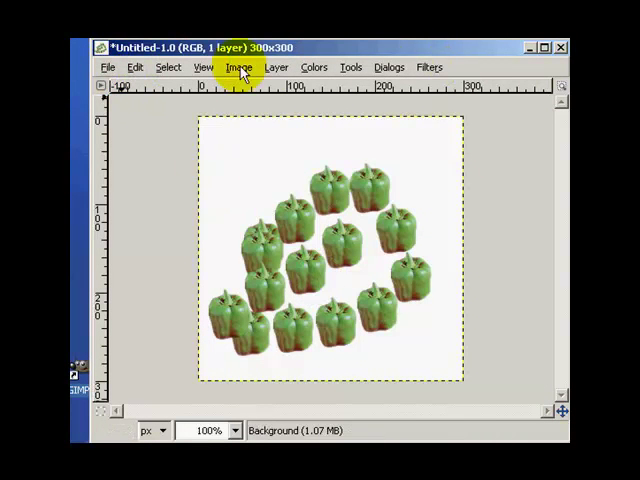
Undo both paintbrush strokes so the 300×300 canvas is blank white again.
{"action": "left_click", "coordinate": [136, 70]}
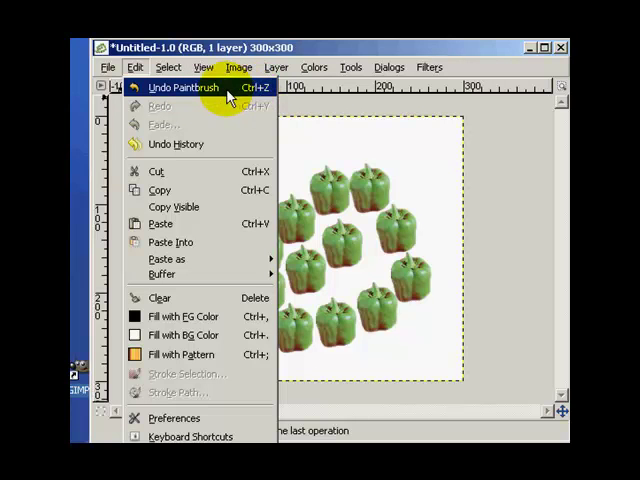
{"action": "left_click", "coordinate": [222, 90]}
{"action": "key", "text": "ctrl+z"}
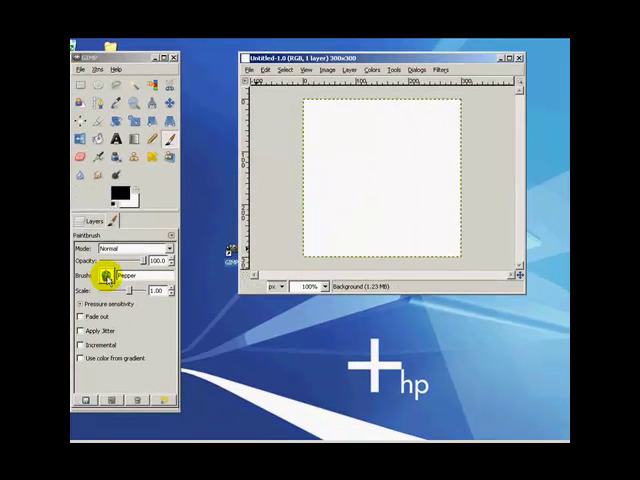
Choose the Circle (15) brush and swap colours so the foreground is black.
{"action": "left_click", "coordinate": [106, 276]}
{"action": "left_click", "coordinate": [120, 320]}
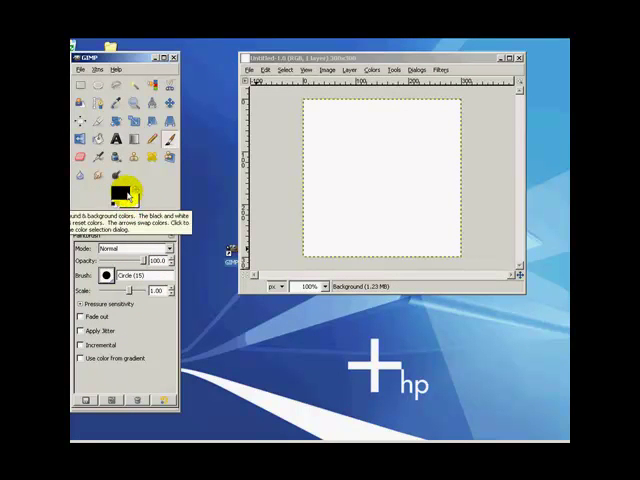
{"action": "left_click", "coordinate": [138, 190]}
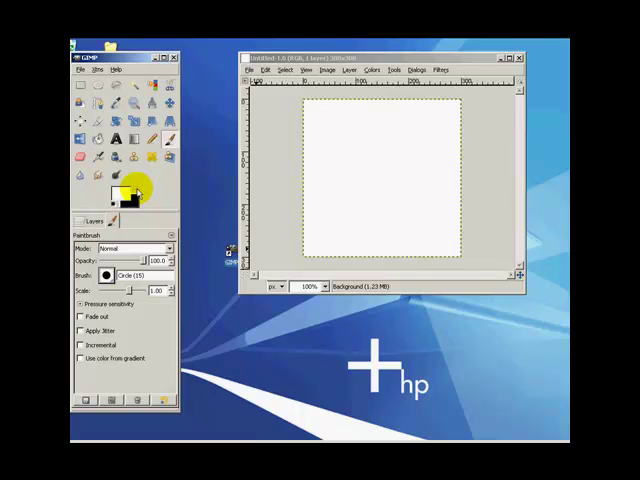
Draw a black freehand loop and several short black strokes around the canvas edges.
{"action": "mouse_move", "coordinate": [360, 170]}
{"action": "left_mouse_down"}
{"action": "mouse_move", "coordinate": [347, 197]}
{"action": "mouse_move", "coordinate": [439, 210]}
{"action": "mouse_move", "coordinate": [378, 134]}
{"action": "mouse_move", "coordinate": [374, 166]}
{"action": "mouse_move", "coordinate": [397, 210]}
{"action": "mouse_move", "coordinate": [369, 214]}
{"action": "left_mouse_up"}
{"action": "left_click_drag", "start_coordinate": [321, 186], "coordinate": [304, 196]}
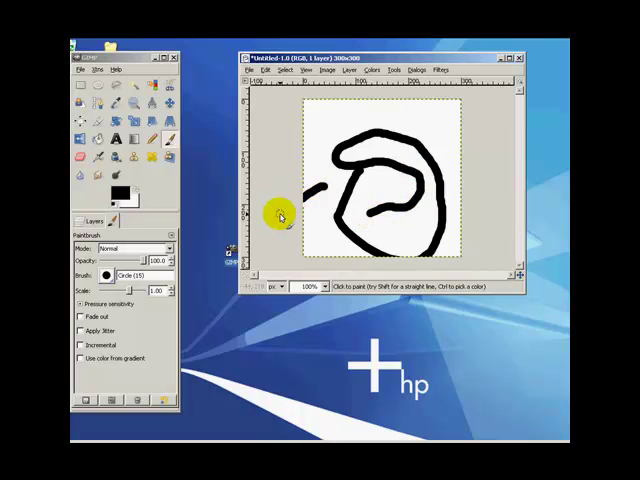
{"action": "left_click_drag", "start_coordinate": [327, 118], "coordinate": [304, 130]}
{"action": "left_click_drag", "start_coordinate": [386, 108], "coordinate": [397, 100]}
{"action": "left_click_drag", "start_coordinate": [436, 136], "coordinate": [460, 136]}
{"action": "left_click_drag", "start_coordinate": [432, 197], "coordinate": [510, 281]}
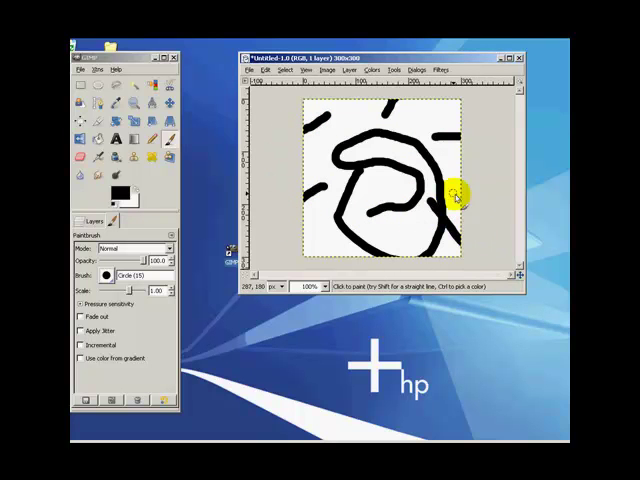
{"action": "left_click_drag", "start_coordinate": [338, 244], "coordinate": [296, 271]}
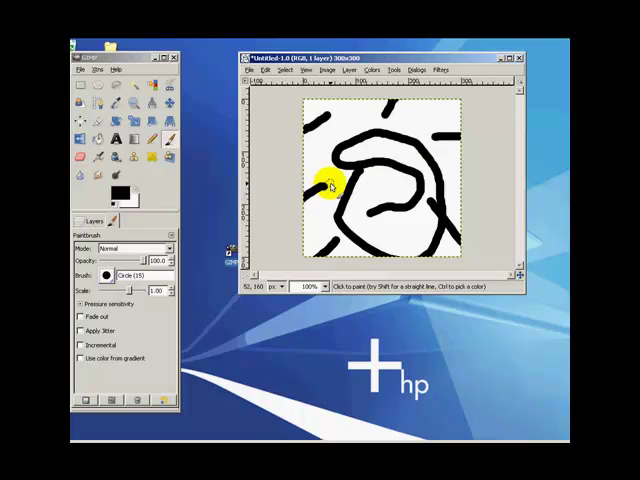
{"action": "key", "text": "ctrl"}
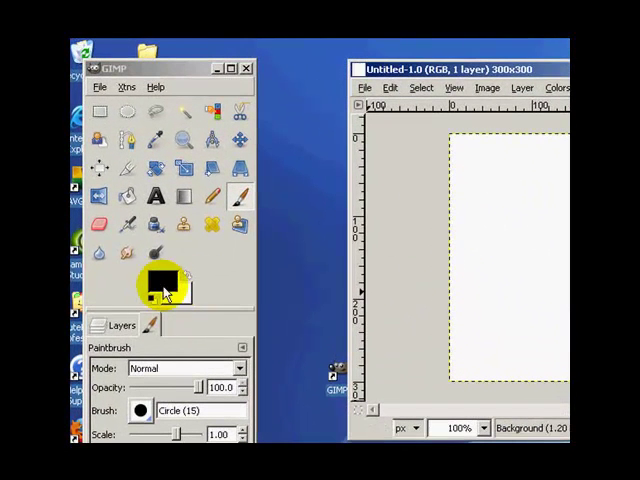
Open the foreground colour chooser and browse its picker styles, returning to the square-and-strip view.
{"action": "left_click", "coordinate": [164, 288]}
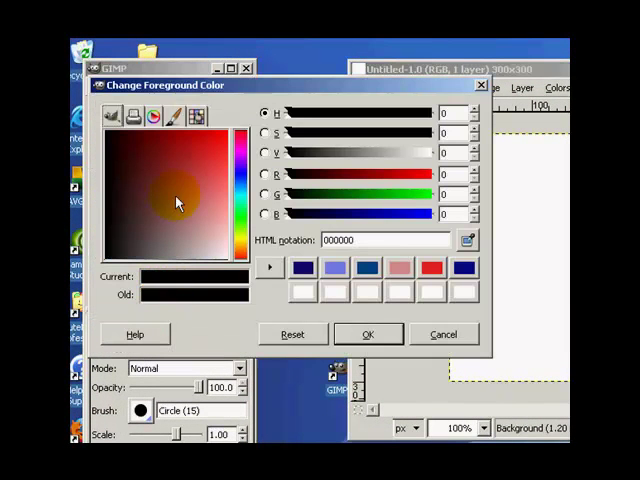
{"action": "left_click", "coordinate": [154, 116]}
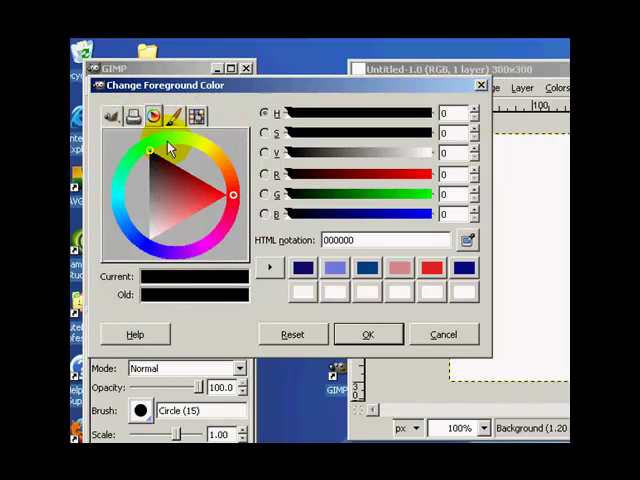
{"action": "left_click", "coordinate": [173, 117]}
{"action": "left_click", "coordinate": [197, 117]}
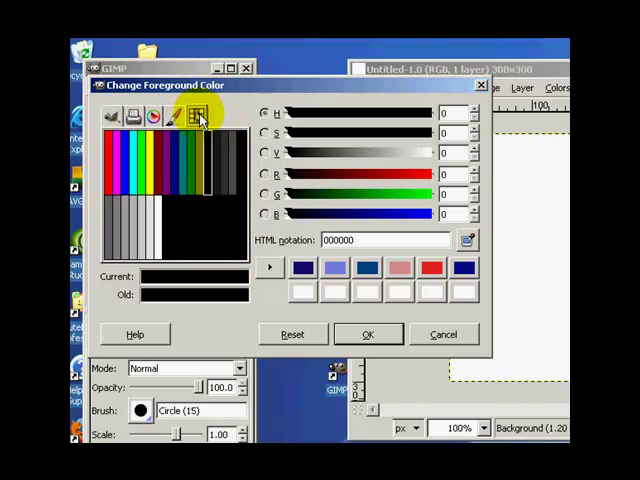
{"action": "left_click", "coordinate": [113, 118]}
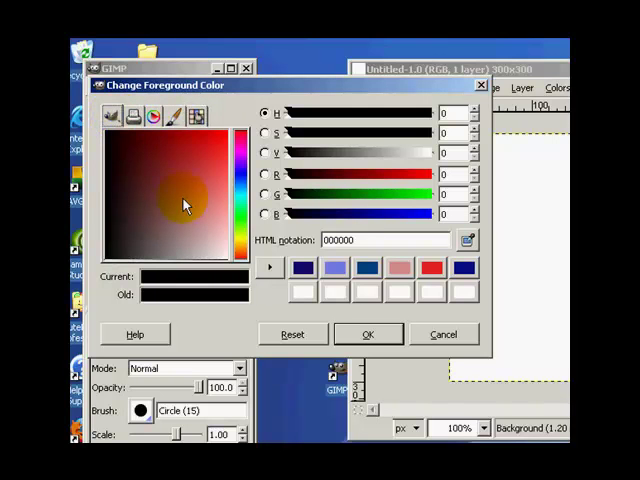
Set the foreground to a slightly muted red, d32a2a, and confirm it.
{"action": "mouse_move", "coordinate": [198, 168]}
{"action": "left_mouse_down"}
{"action": "mouse_move", "coordinate": [177, 186]}
{"action": "mouse_move", "coordinate": [179, 136]}
{"action": "mouse_move", "coordinate": [131, 167]}
{"action": "mouse_move", "coordinate": [139, 203]}
{"action": "left_mouse_up"}
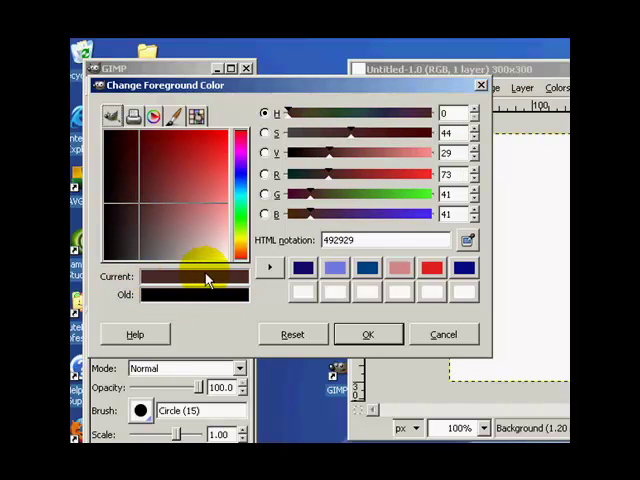
{"action": "left_click_drag", "start_coordinate": [141, 211], "coordinate": [207, 149]}
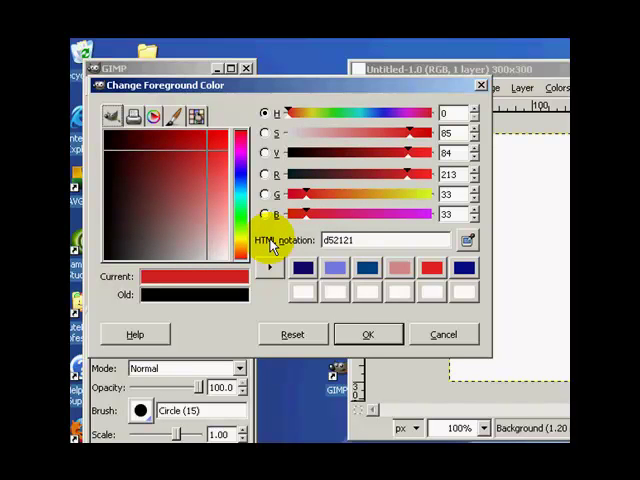
{"action": "double_click", "coordinate": [345, 240]}
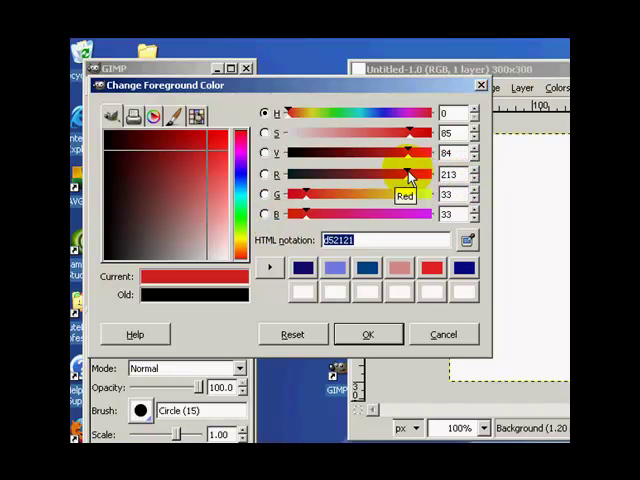
{"action": "mouse_move", "coordinate": [408, 178]}
{"action": "left_mouse_down"}
{"action": "mouse_move", "coordinate": [376, 177]}
{"action": "mouse_move", "coordinate": [410, 173]}
{"action": "left_mouse_up"}
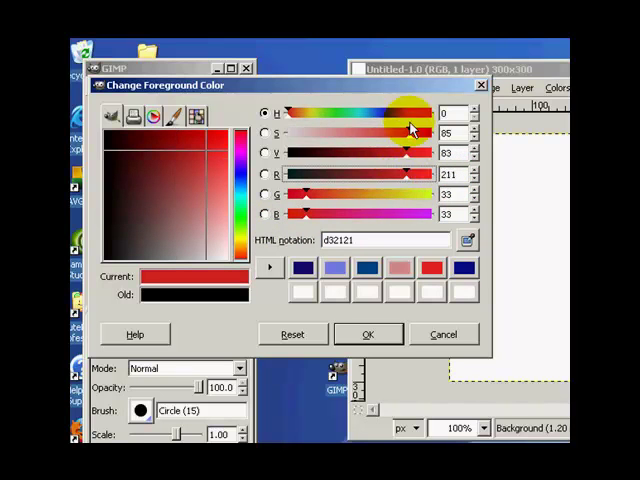
{"action": "mouse_move", "coordinate": [410, 130]}
{"action": "left_mouse_down"}
{"action": "mouse_move", "coordinate": [386, 139]}
{"action": "mouse_move", "coordinate": [400, 140]}
{"action": "mouse_move", "coordinate": [403, 133]}
{"action": "left_mouse_up"}
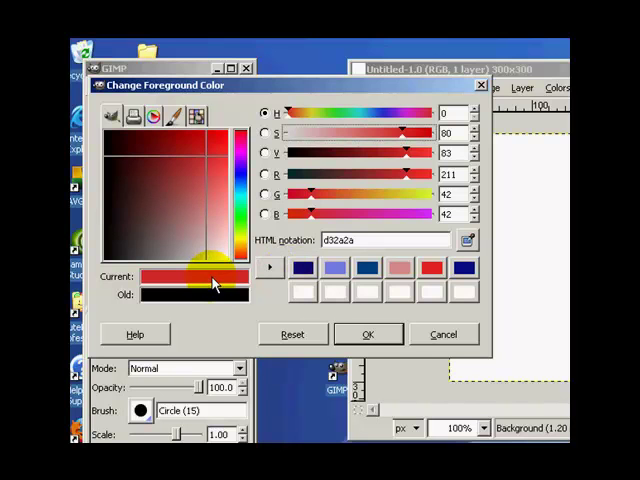
{"action": "left_click", "coordinate": [374, 337]}
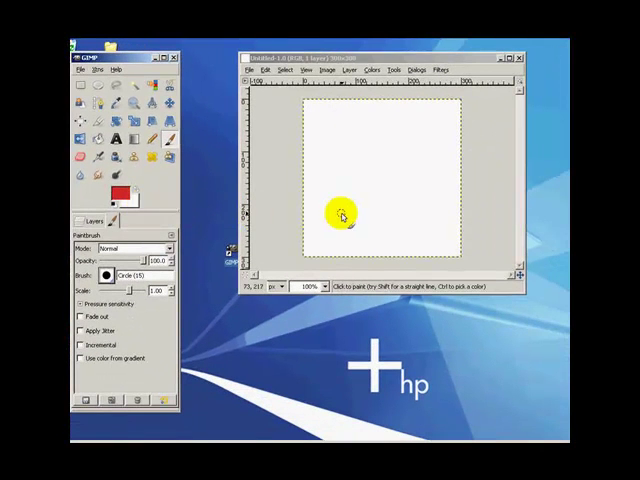
Paint a test red stroke on the canvas and undo it.
{"action": "mouse_move", "coordinate": [343, 214]}
{"action": "left_mouse_down"}
{"action": "mouse_move", "coordinate": [317, 219]}
{"action": "mouse_move", "coordinate": [307, 171]}
{"action": "mouse_move", "coordinate": [290, 154]}
{"action": "mouse_move", "coordinate": [328, 250]}
{"action": "left_mouse_up"}
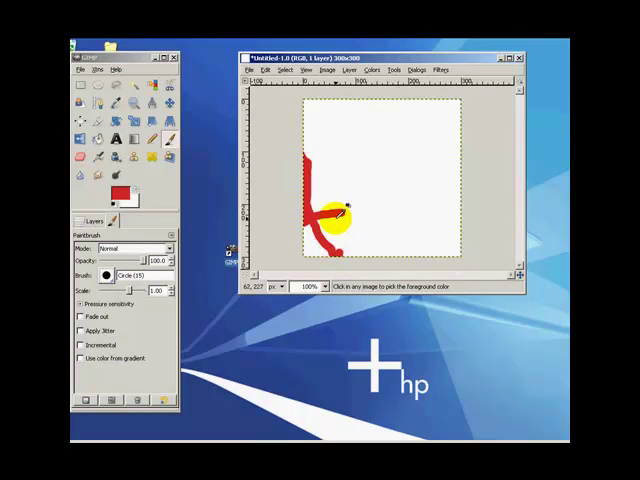
{"action": "key", "text": "ctrl+z"}
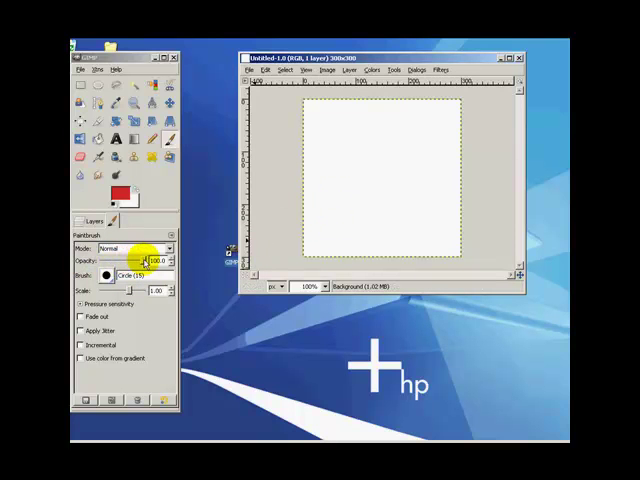
Lower the paintbrush opacity to about 32, paint a translucent pink stroke, then undo it.
{"action": "left_click_drag", "start_coordinate": [145, 262], "coordinate": [115, 263]}
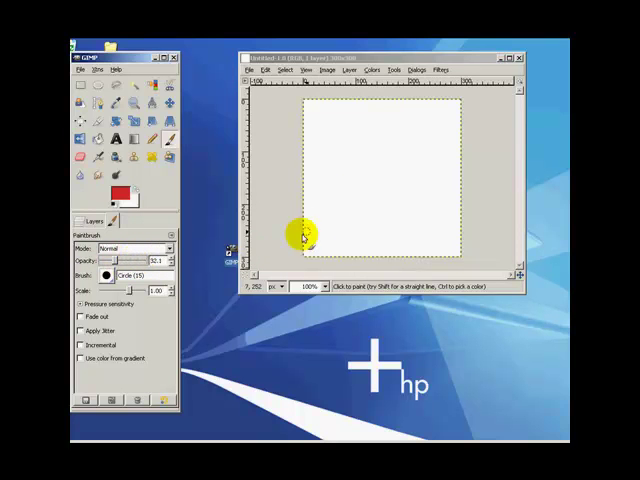
{"action": "mouse_move", "coordinate": [328, 222]}
{"action": "left_mouse_down"}
{"action": "mouse_move", "coordinate": [379, 185]}
{"action": "mouse_move", "coordinate": [436, 157]}
{"action": "mouse_move", "coordinate": [426, 174]}
{"action": "mouse_move", "coordinate": [444, 123]}
{"action": "mouse_move", "coordinate": [429, 143]}
{"action": "left_mouse_up"}
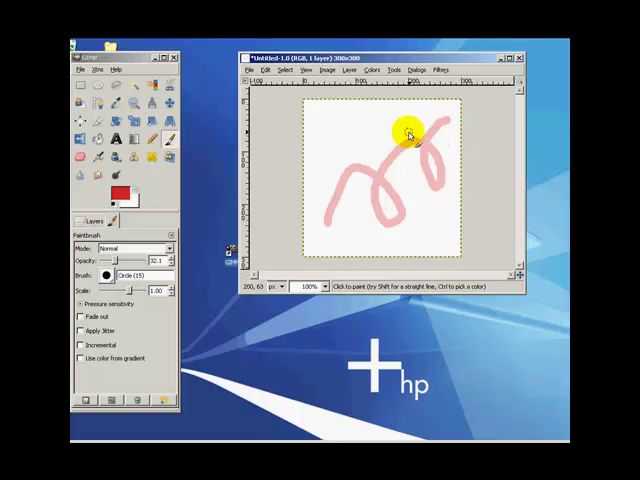
{"action": "key", "text": "ctrl+z"}
{"action": "key", "text": "ctrl+z"}
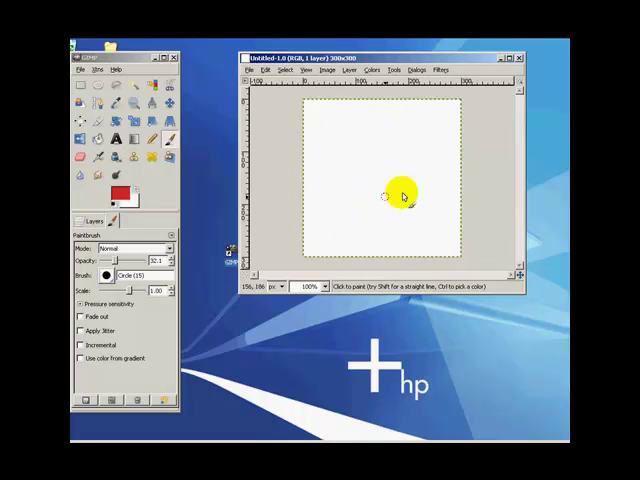
Bucket-fill the canvas red, swap to white, and return to the paintbrush at full opacity.
{"action": "left_click", "coordinate": [100, 145]}
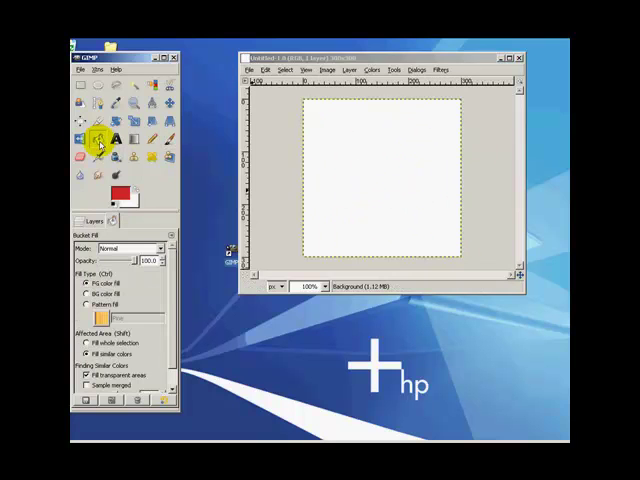
{"action": "left_click", "coordinate": [347, 167]}
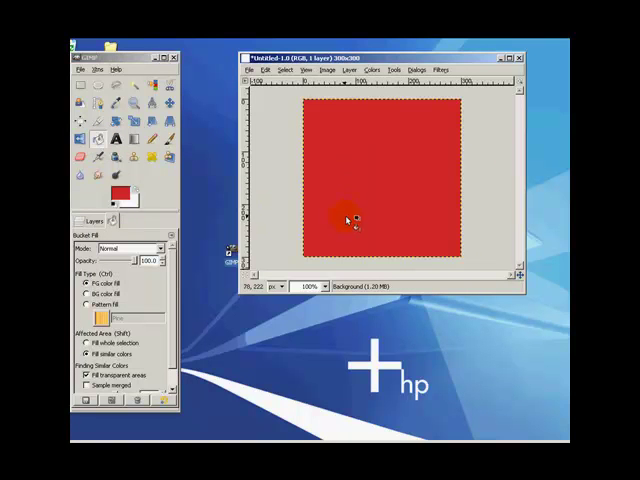
{"action": "left_click", "coordinate": [138, 190]}
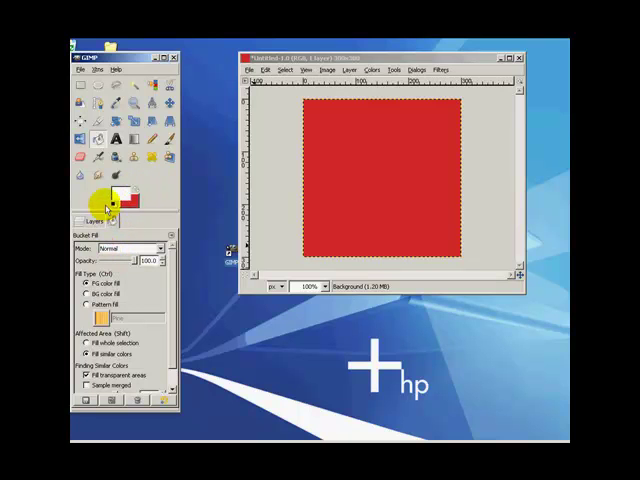
{"action": "left_click", "coordinate": [170, 140]}
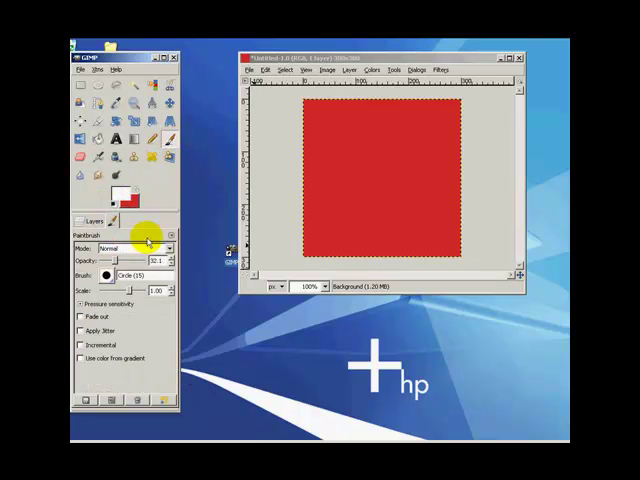
{"action": "left_click_drag", "start_coordinate": [115, 262], "coordinate": [157, 261]}
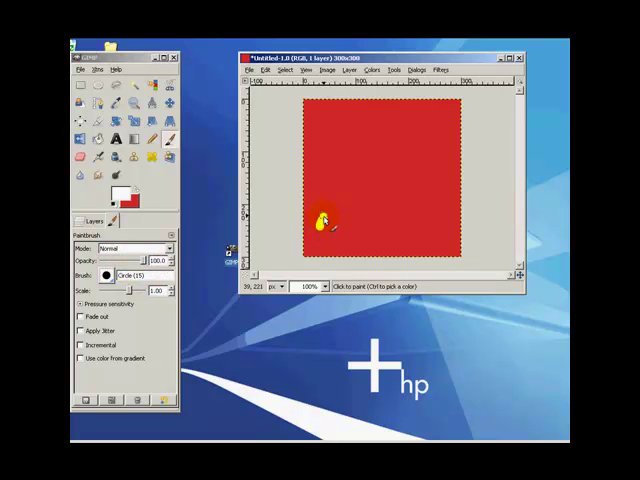
Paint white arcs over the red, varying brush opacity between about 37, zero and full.
{"action": "mouse_move", "coordinate": [319, 226]}
{"action": "left_mouse_down"}
{"action": "mouse_move", "coordinate": [393, 180]}
{"action": "mouse_move", "coordinate": [381, 184]}
{"action": "mouse_move", "coordinate": [434, 177]}
{"action": "left_mouse_up"}
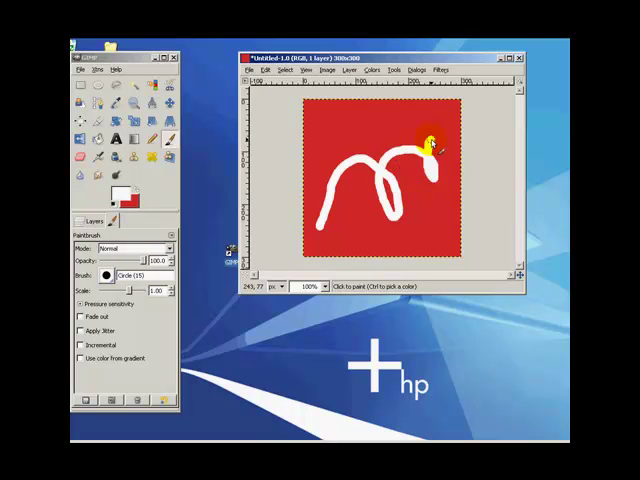
{"action": "left_click_drag", "start_coordinate": [434, 143], "coordinate": [452, 131]}
{"action": "left_click_drag", "start_coordinate": [143, 261], "coordinate": [117, 263]}
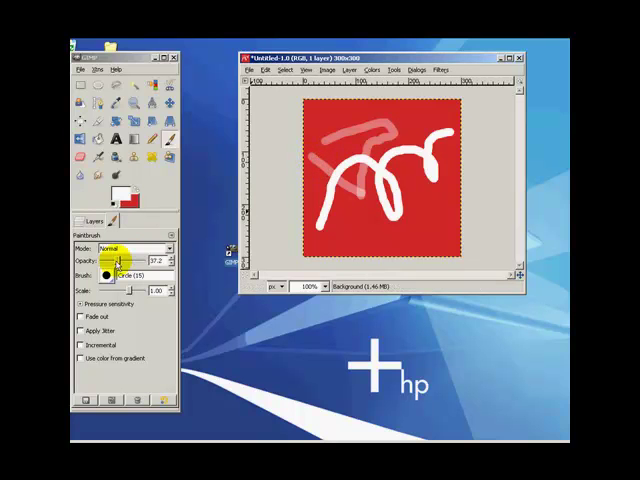
{"action": "left_click_drag", "start_coordinate": [116, 260], "coordinate": [83, 262]}
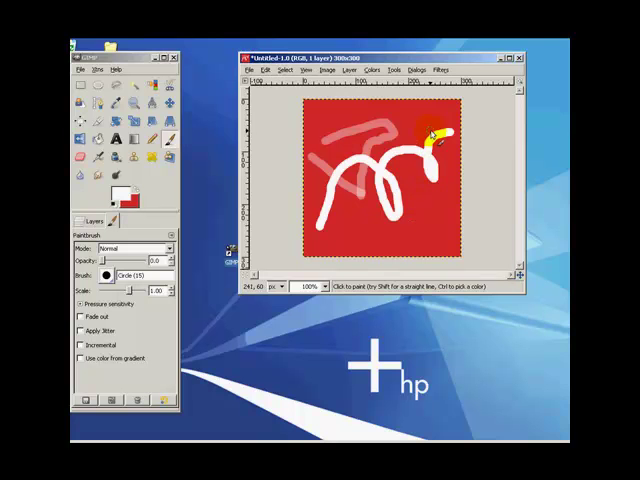
{"action": "left_click_drag", "start_coordinate": [102, 261], "coordinate": [145, 262]}
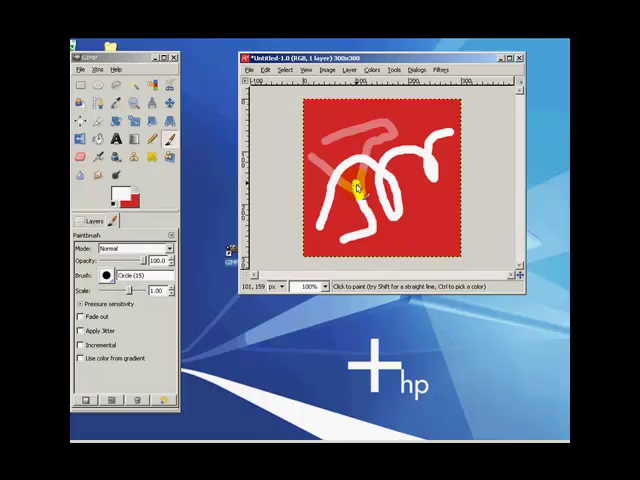
{"action": "mouse_move", "coordinate": [322, 140]}
{"action": "left_mouse_down"}
{"action": "mouse_move", "coordinate": [393, 136]}
{"action": "mouse_move", "coordinate": [424, 193]}
{"action": "left_mouse_up"}
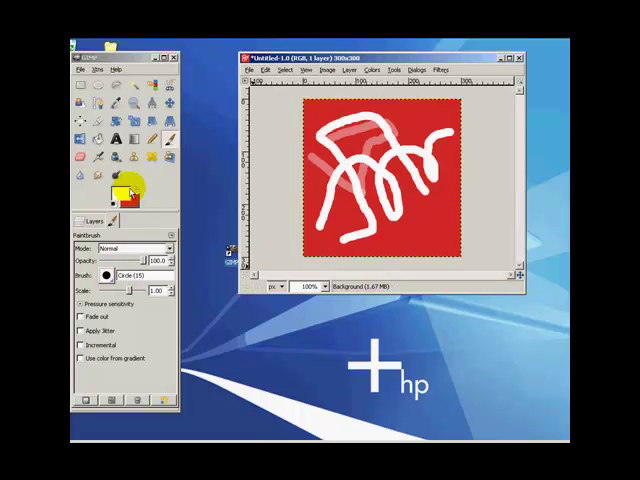
Set the foreground to dark blue 130f6d and paint a solid blue stroke near the bottom.
{"action": "left_click", "coordinate": [122, 196]}
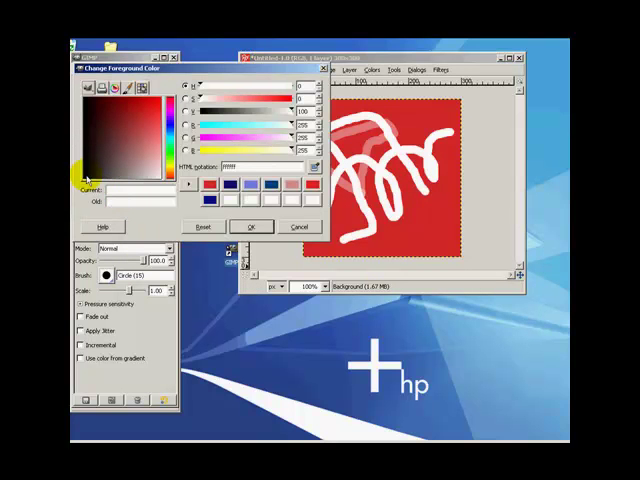
{"action": "left_click", "coordinate": [229, 185]}
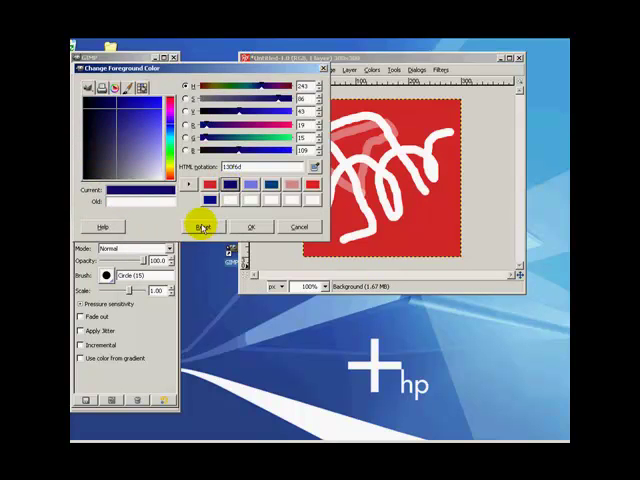
{"action": "left_click", "coordinate": [249, 227]}
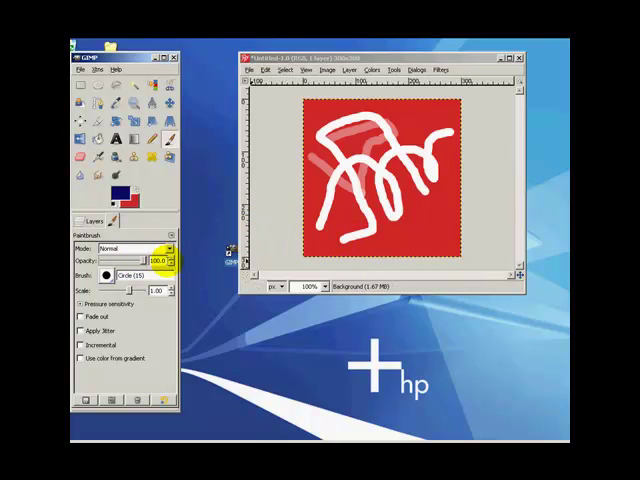
{"action": "left_click_drag", "start_coordinate": [346, 217], "coordinate": [388, 252]}
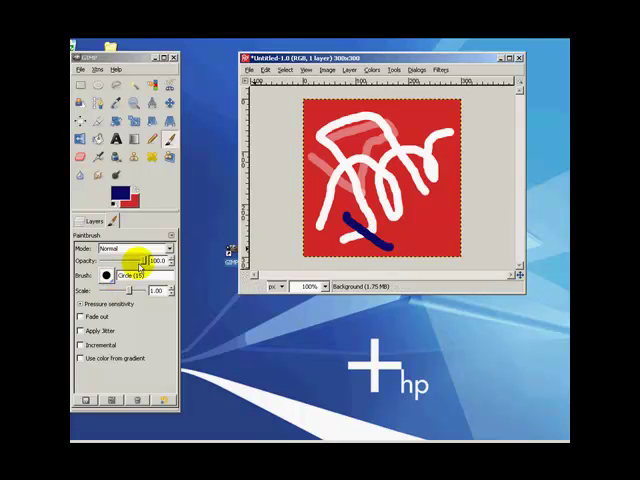
Lower brush opacity to about 35 and paint a translucent blue diagonal across the scribbles.
{"action": "left_click_drag", "start_coordinate": [145, 262], "coordinate": [126, 261]}
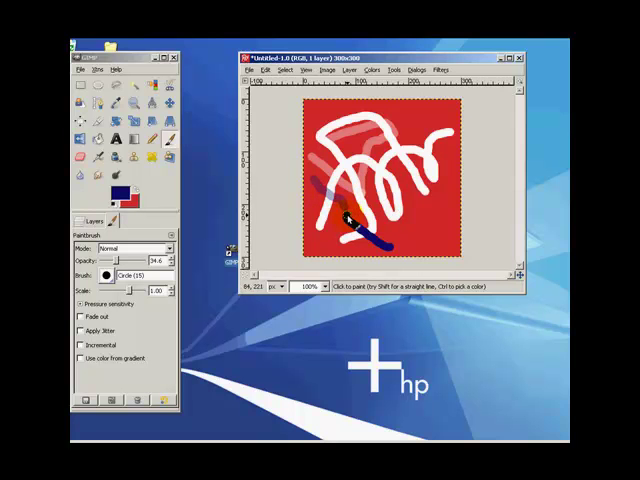
{"action": "left_click_drag", "start_coordinate": [347, 215], "coordinate": [440, 162]}
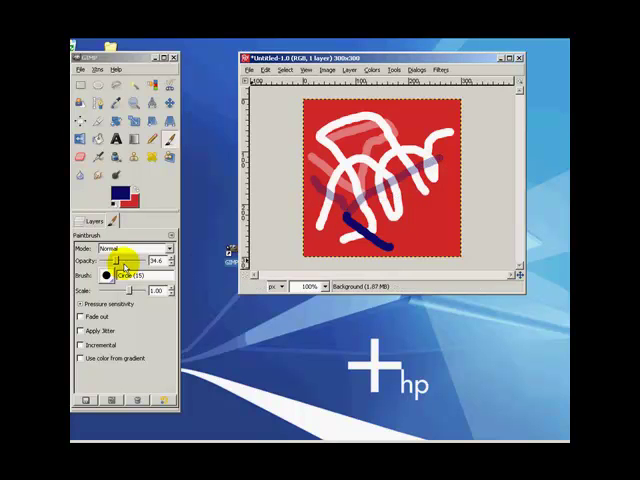
{"action": "left_click", "coordinate": [126, 190]}
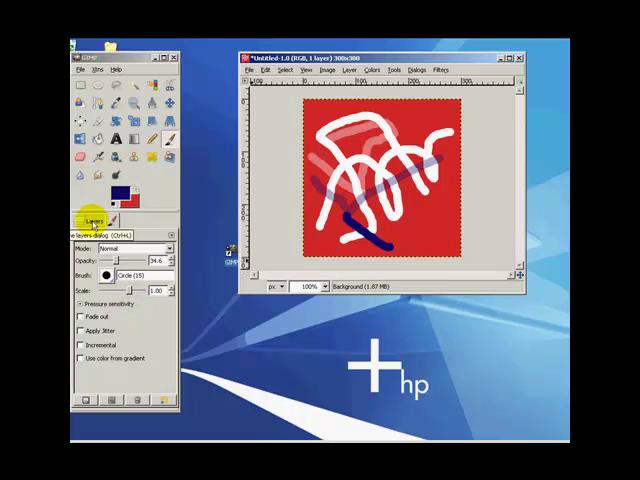
Undo the last two strokes and show the Layers list in the dock.
{"action": "key", "text": "ctrl+z"}
{"action": "key", "text": "ctrl+z"}
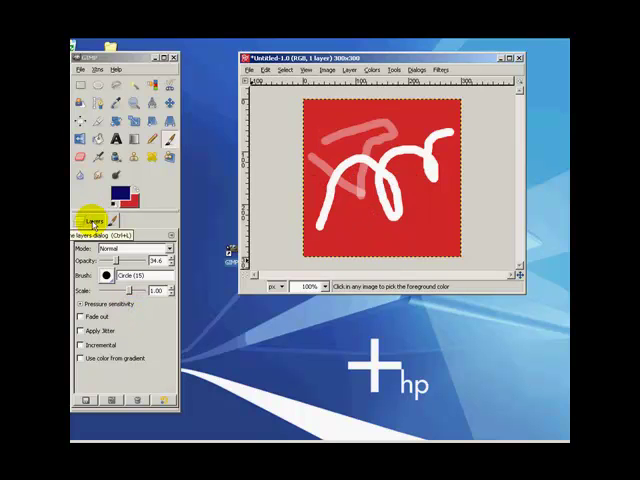
{"action": "key", "text": "ctrl+z"}
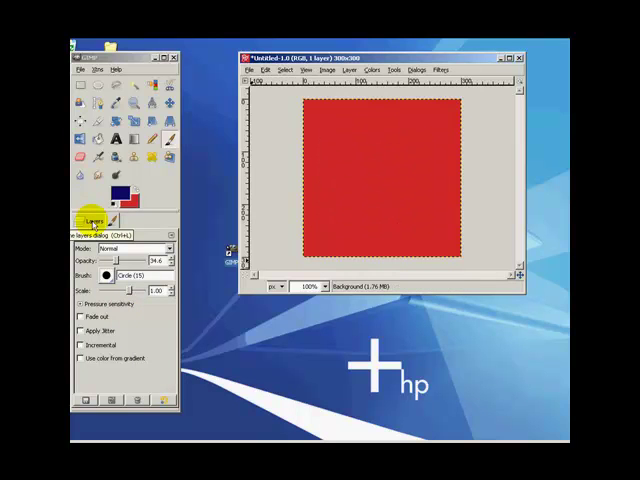
{"action": "left_click", "coordinate": [95, 224]}
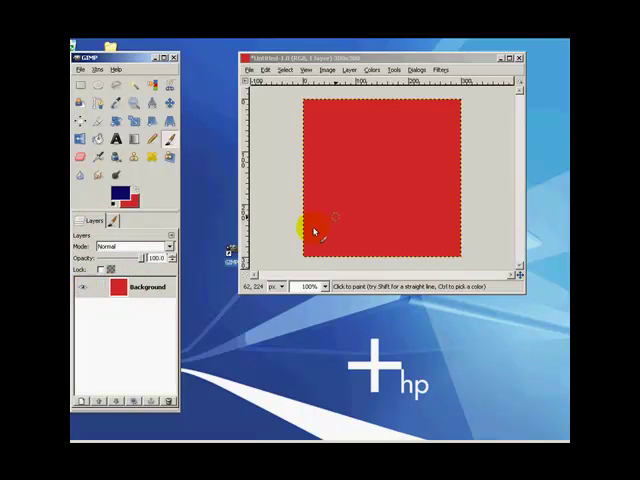
Hide the red Background layer with its eye icon, then show it again.
{"action": "left_click", "coordinate": [83, 289]}
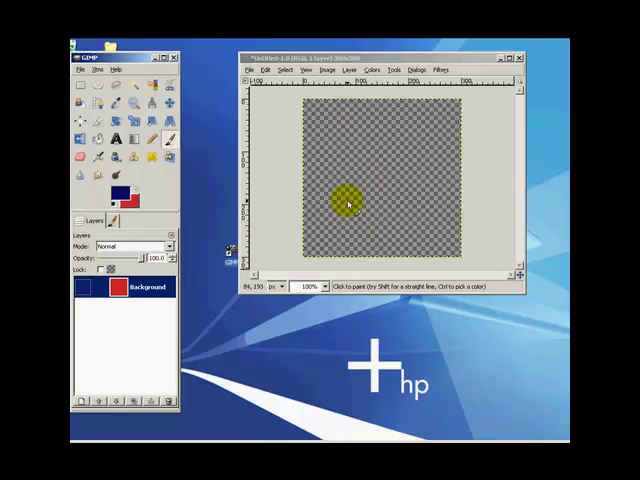
{"action": "left_click", "coordinate": [82, 288]}
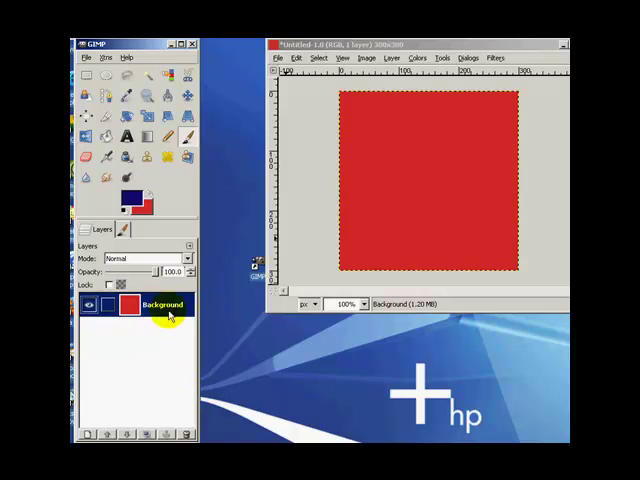
Delete and restore the Background layer, then add a transparent New Layer above it.
{"action": "left_click", "coordinate": [187, 436]}
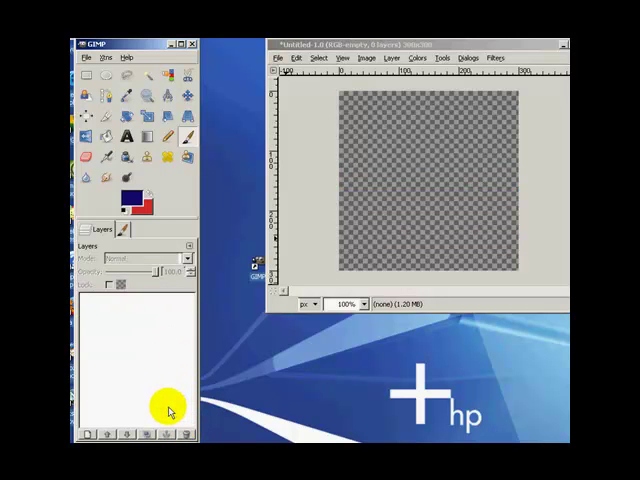
{"action": "key", "text": "ctrl+z"}
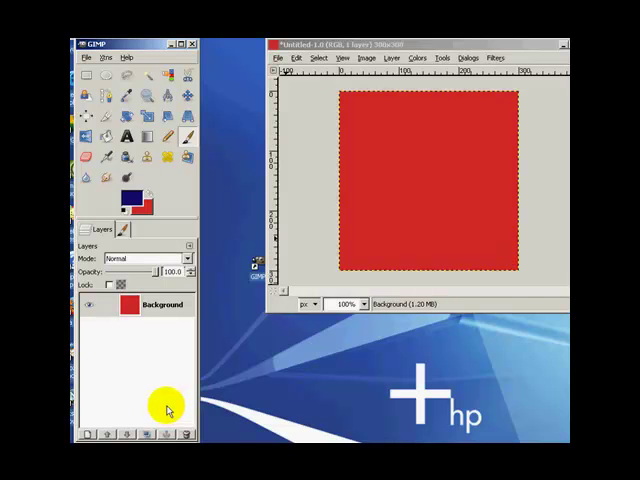
{"action": "left_click", "coordinate": [88, 433]}
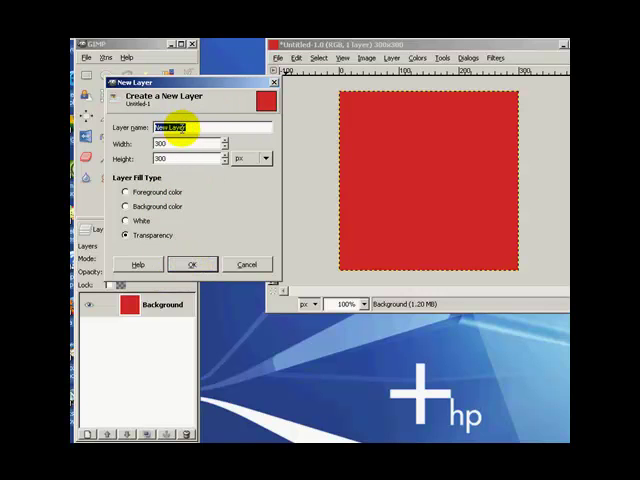
{"action": "left_click", "coordinate": [196, 264]}
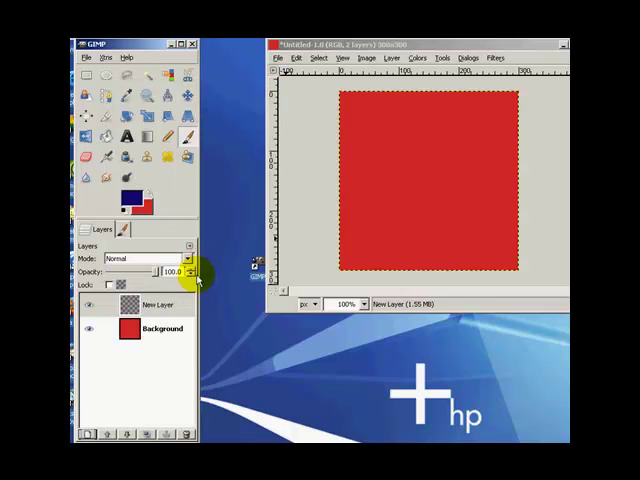
Select New Layer, confirm dark blue as foreground, and lower the layer below Background.
{"action": "left_click", "coordinate": [145, 310]}
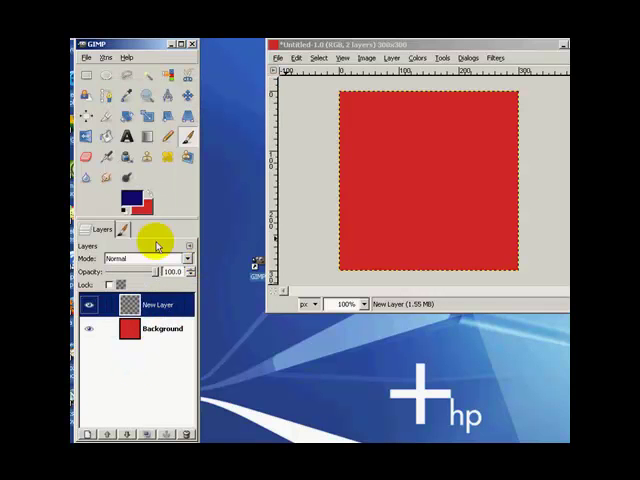
{"action": "left_click", "coordinate": [133, 203]}
{"action": "left_click", "coordinate": [133, 200]}
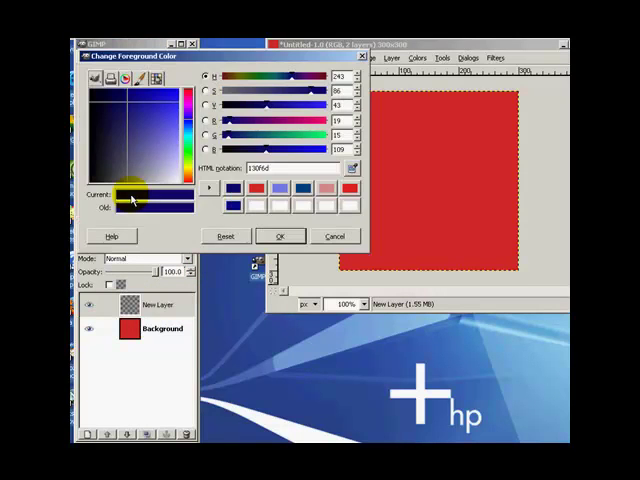
{"action": "left_click", "coordinate": [275, 238]}
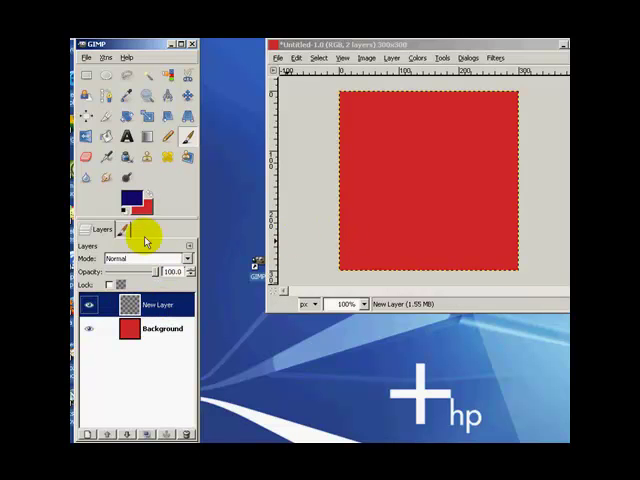
{"action": "left_click_drag", "start_coordinate": [174, 305], "coordinate": [144, 322]}
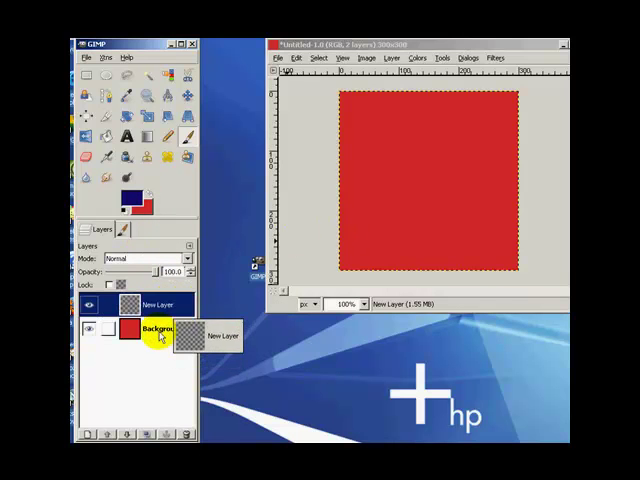
{"action": "left_click_drag", "start_coordinate": [144, 322], "coordinate": [136, 336]}
{"action": "mouse_move", "coordinate": [169, 311]}
{"action": "left_mouse_down"}
{"action": "mouse_move", "coordinate": [180, 325]}
{"action": "mouse_move", "coordinate": [155, 334]}
{"action": "left_mouse_up"}
{"action": "left_click", "coordinate": [127, 434]}
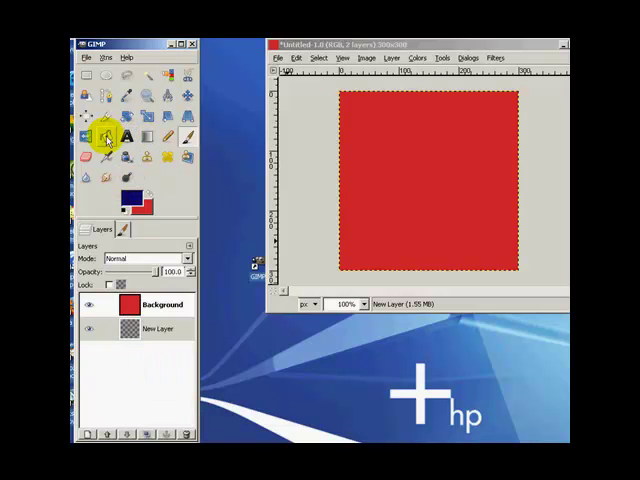
Bucket-fill New Layer with dark blue and raise it back above the Background.
{"action": "left_click", "coordinate": [107, 139]}
{"action": "left_click", "coordinate": [428, 207]}
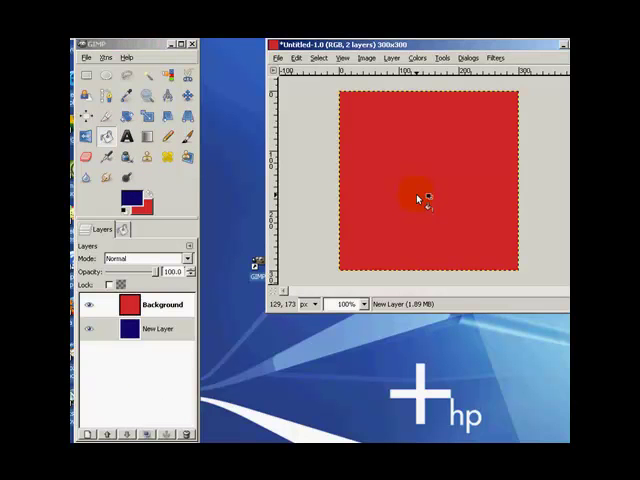
{"action": "left_click", "coordinate": [180, 330]}
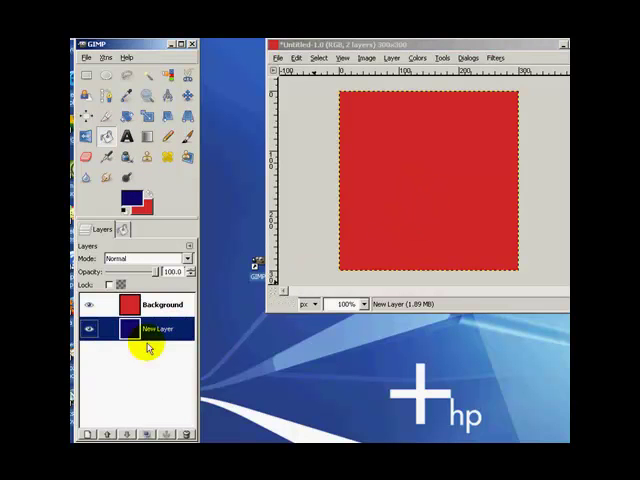
{"action": "left_click", "coordinate": [107, 433]}
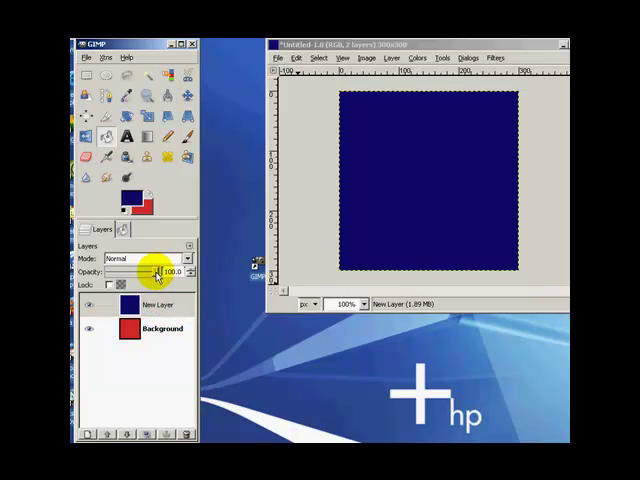
Set the blue New Layer's opacity to about 48.7 so the canvas blends purple.
{"action": "left_click_drag", "start_coordinate": [155, 275], "coordinate": [129, 277]}
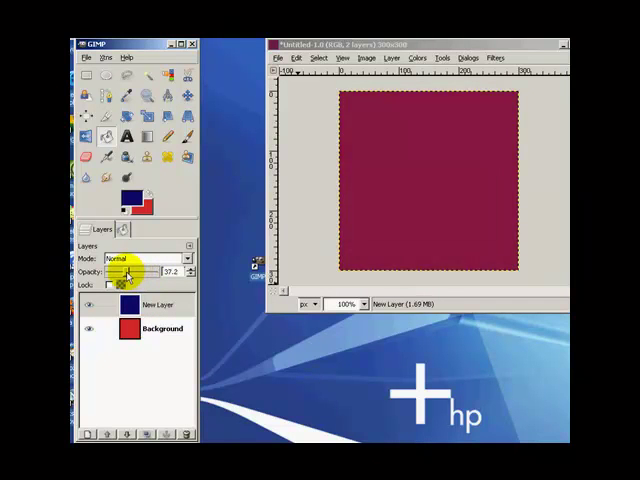
{"action": "left_click_drag", "start_coordinate": [127, 276], "coordinate": [107, 280]}
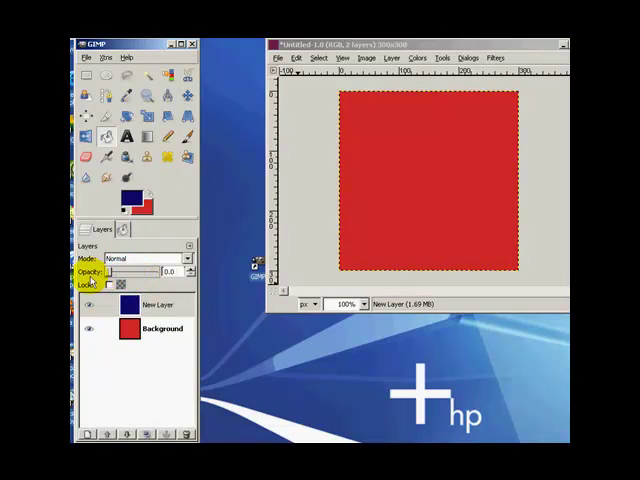
{"action": "left_click_drag", "start_coordinate": [93, 281], "coordinate": [140, 281]}
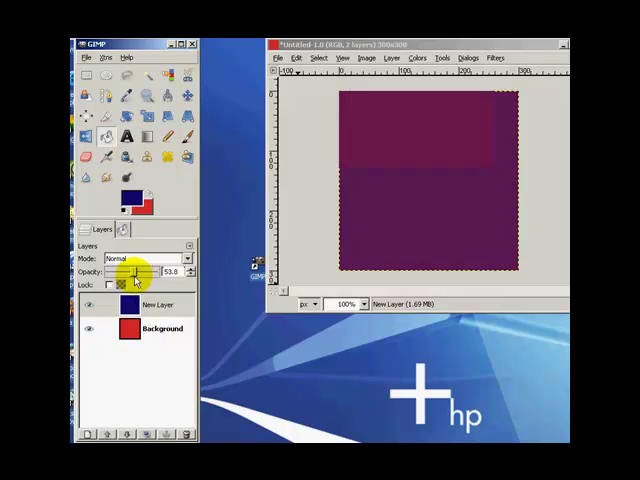
Select the Background layer and reduce its opacity to 80.8.
{"action": "left_click", "coordinate": [140, 333]}
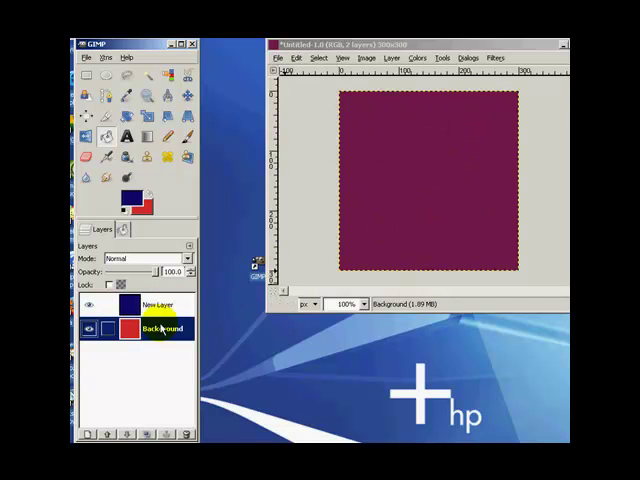
{"action": "left_click_drag", "start_coordinate": [157, 276], "coordinate": [147, 276]}
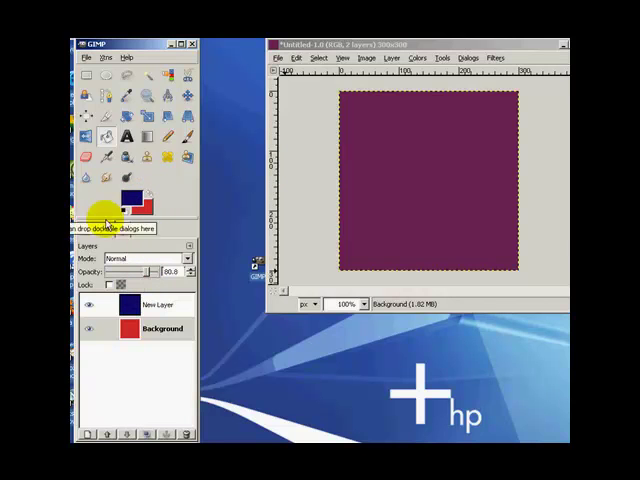
{"action": "left_click", "coordinate": [107, 304]}
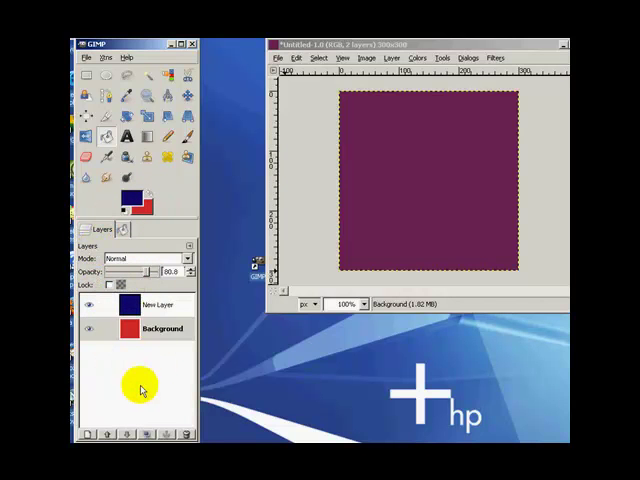
Show the Bucket Fill tool options in the dock and open the File menu.
{"action": "left_click", "coordinate": [123, 230]}
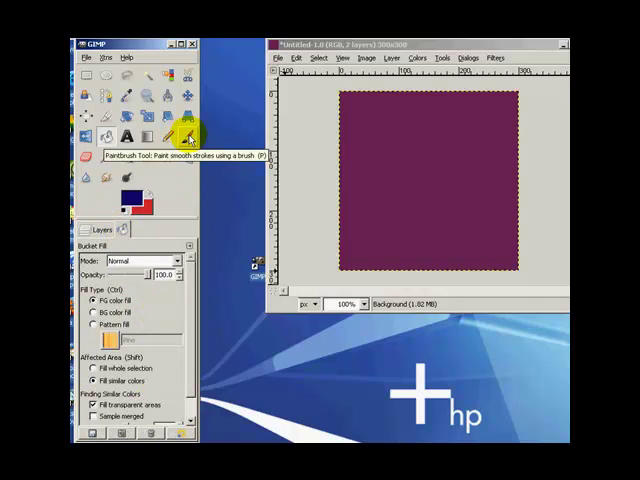
{"action": "left_click", "coordinate": [86, 58]}
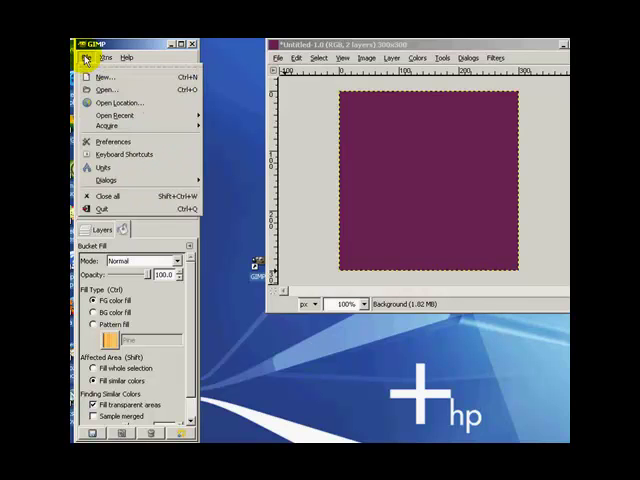